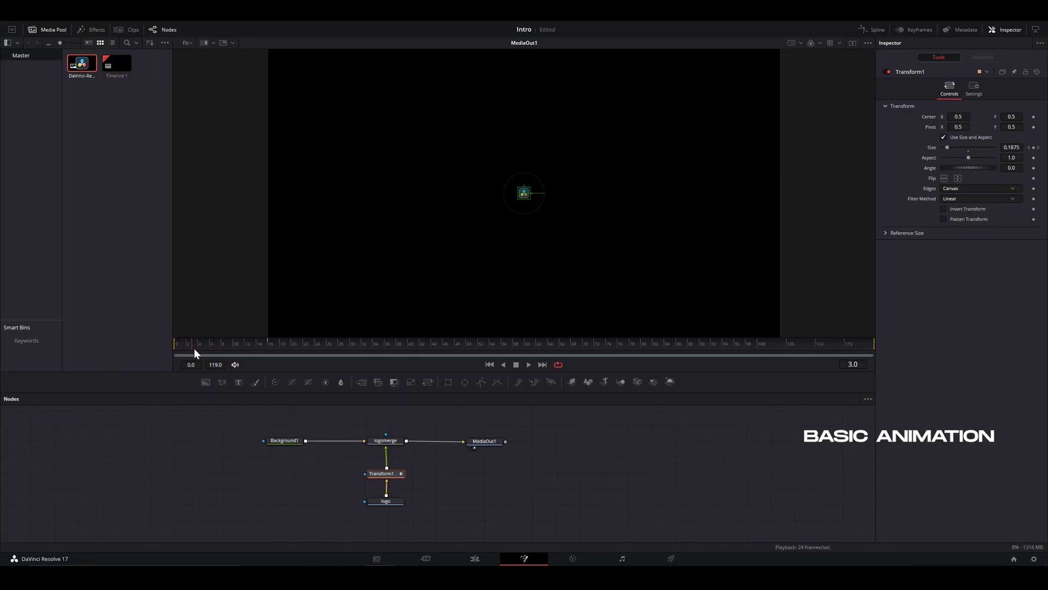
Preview the finished intro, ease a Spline keyframe handle, and set Motion Blur quality to Better.
{"action": "left_click_drag", "start_coordinate": [195, 348], "coordinate": [231, 350]}
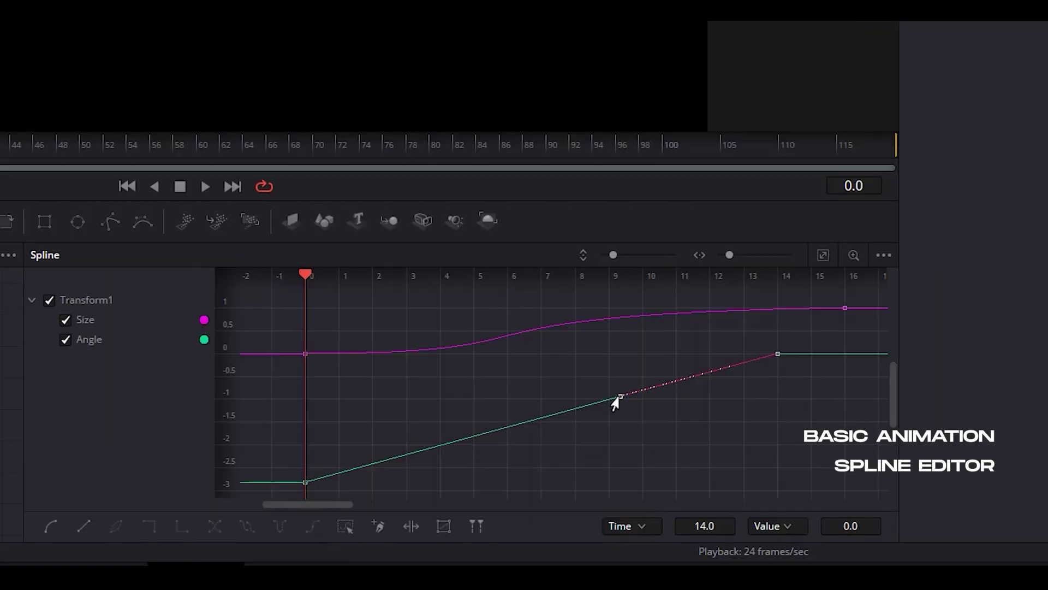
{"action": "left_click_drag", "start_coordinate": [615, 402], "coordinate": [262, 363]}
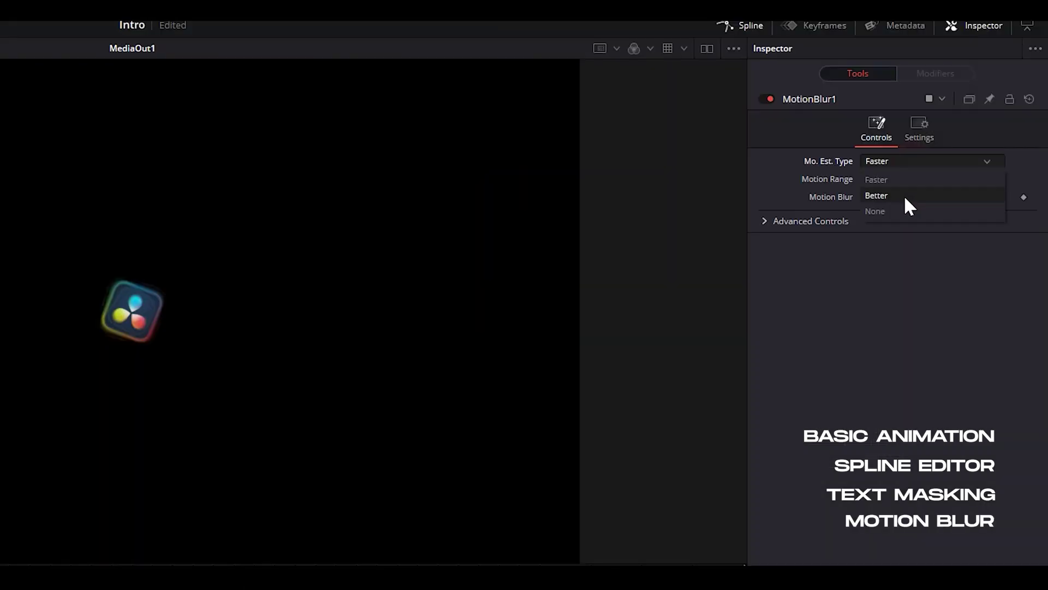
{"action": "left_click", "coordinate": [904, 195]}
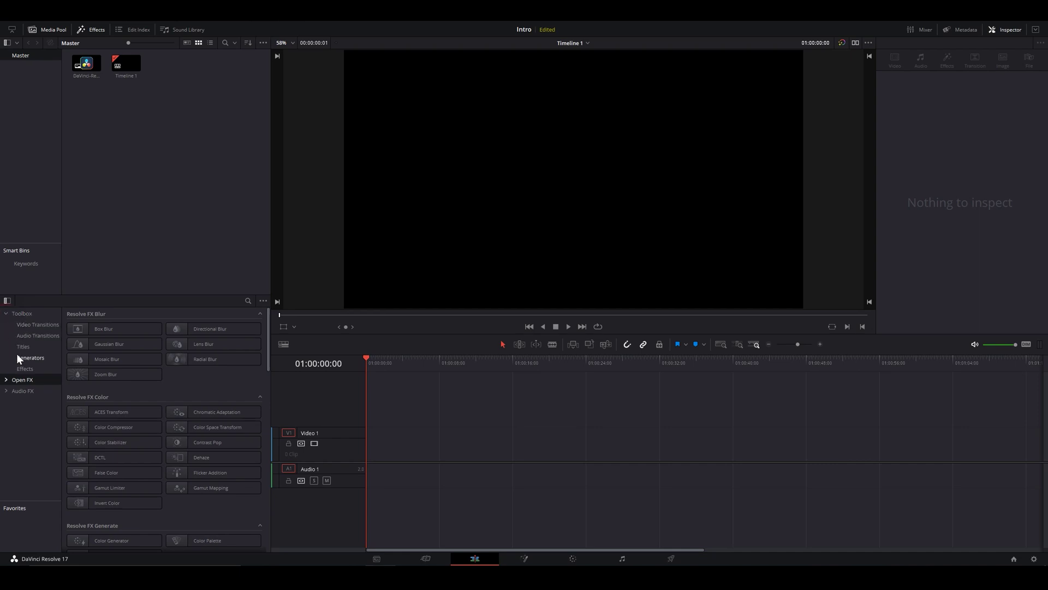
Place a Fusion Composition from Toolbox Effects on Video 1 and open it on the Fusion page.
{"action": "left_click", "coordinate": [23, 367]}
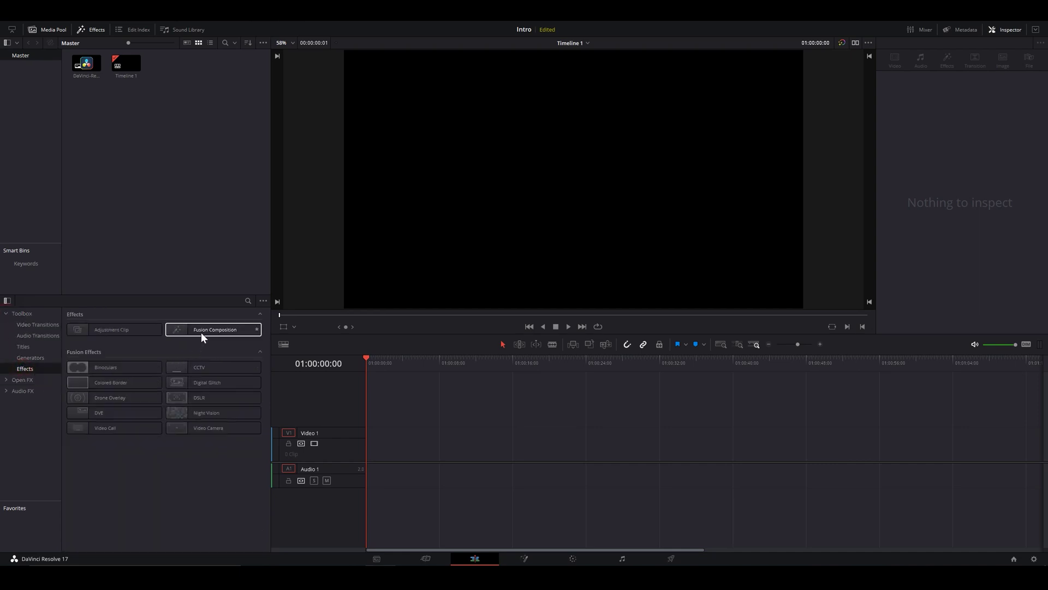
{"action": "left_click_drag", "start_coordinate": [201, 332], "coordinate": [367, 454]}
{"action": "left_click", "coordinate": [524, 558]}
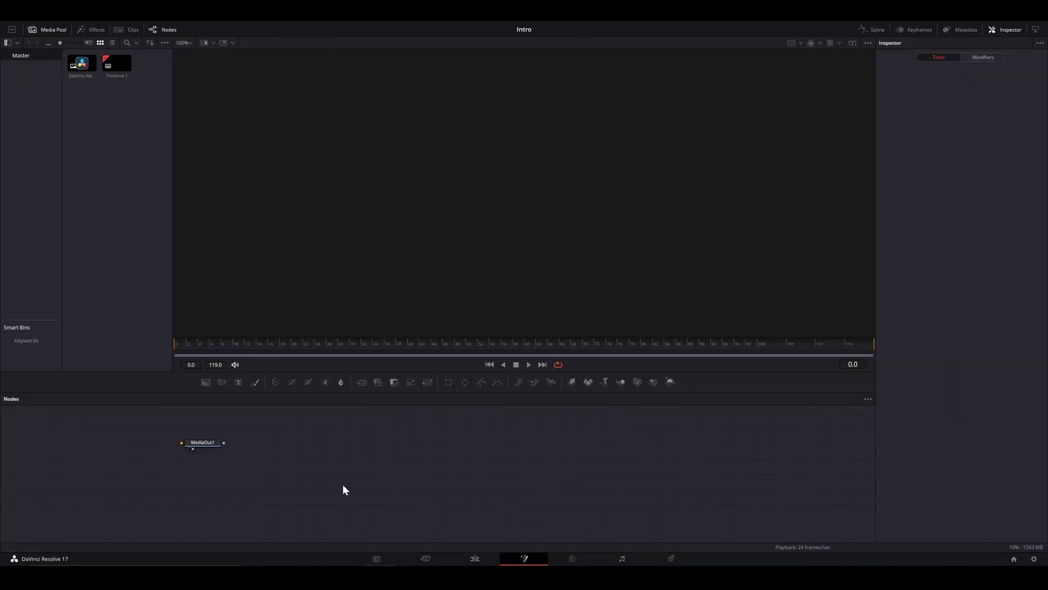
Add a Background node and connect Background1 to MediaOut1.
{"action": "left_click_drag", "start_coordinate": [344, 489], "coordinate": [622, 484]}
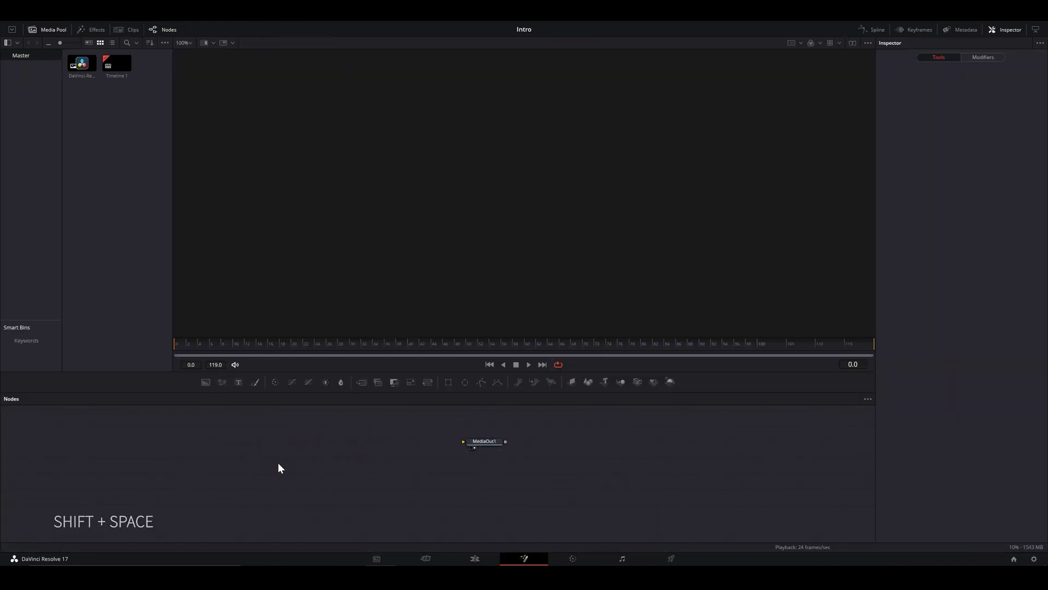
{"action": "key", "text": "shift+space"}
{"action": "type", "text": "backg"}
{"action": "key", "text": "Return"}
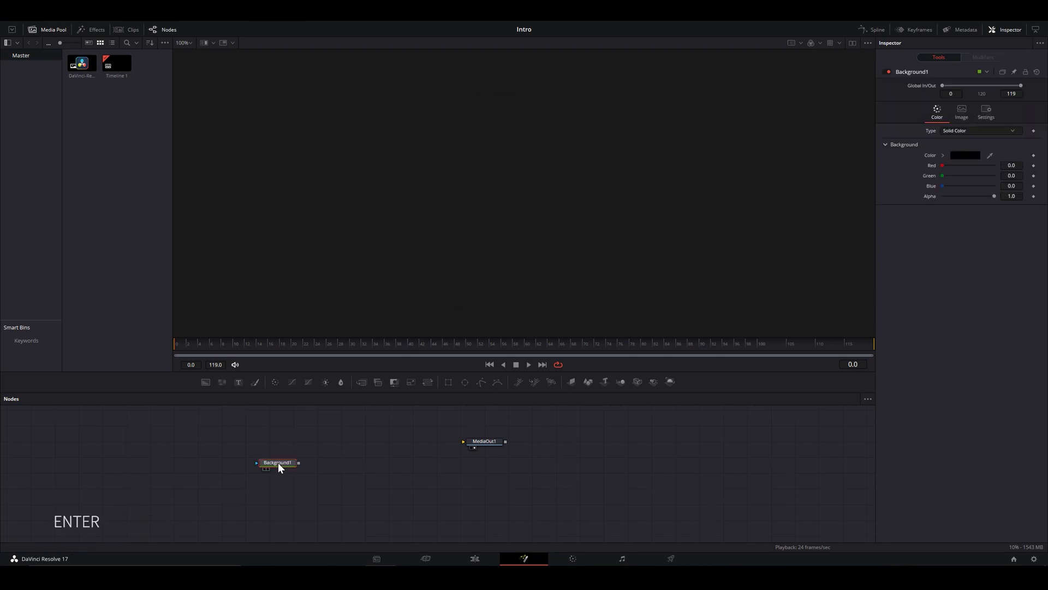
{"action": "left_click_drag", "start_coordinate": [269, 464], "coordinate": [280, 442]}
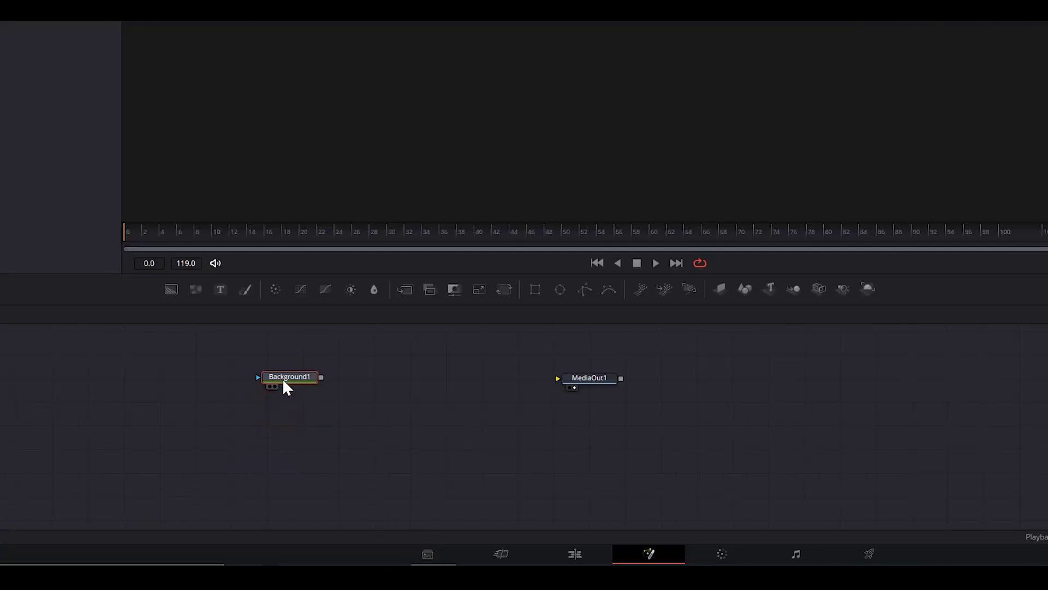
{"action": "left_click_drag", "start_coordinate": [320, 376], "coordinate": [590, 386]}
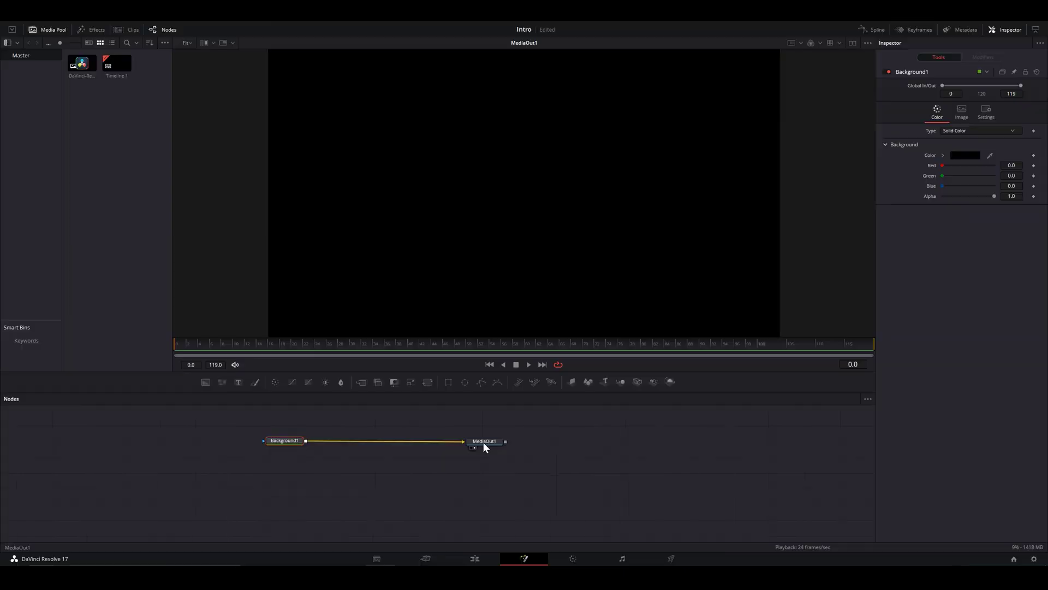
Bring the logo clip into the node graph and rename it logo.
{"action": "left_click_drag", "start_coordinate": [82, 65], "coordinate": [390, 492]}
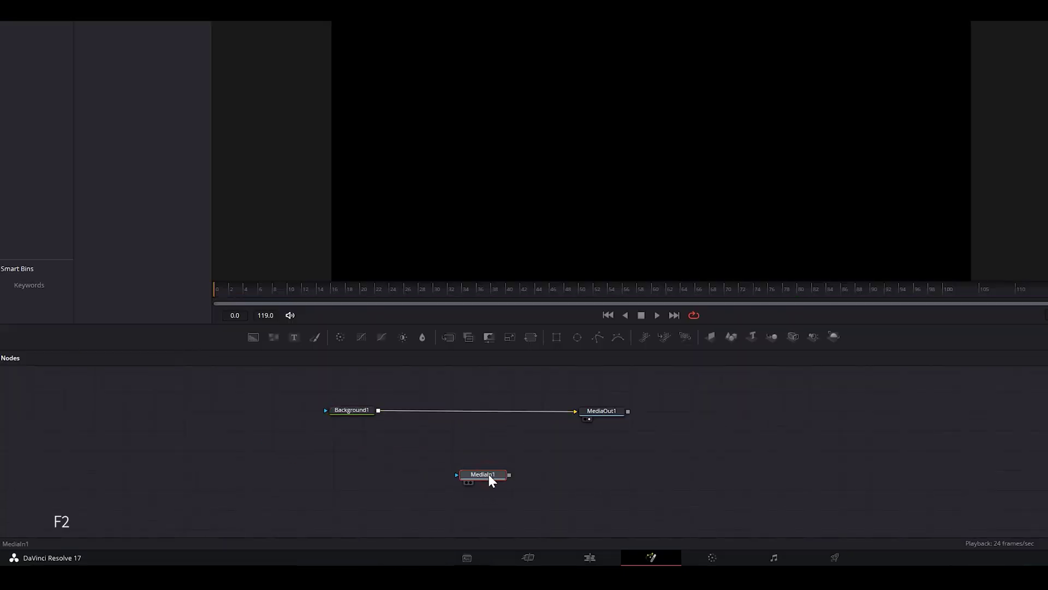
{"action": "key", "text": "F2"}
{"action": "type", "text": "logo"}
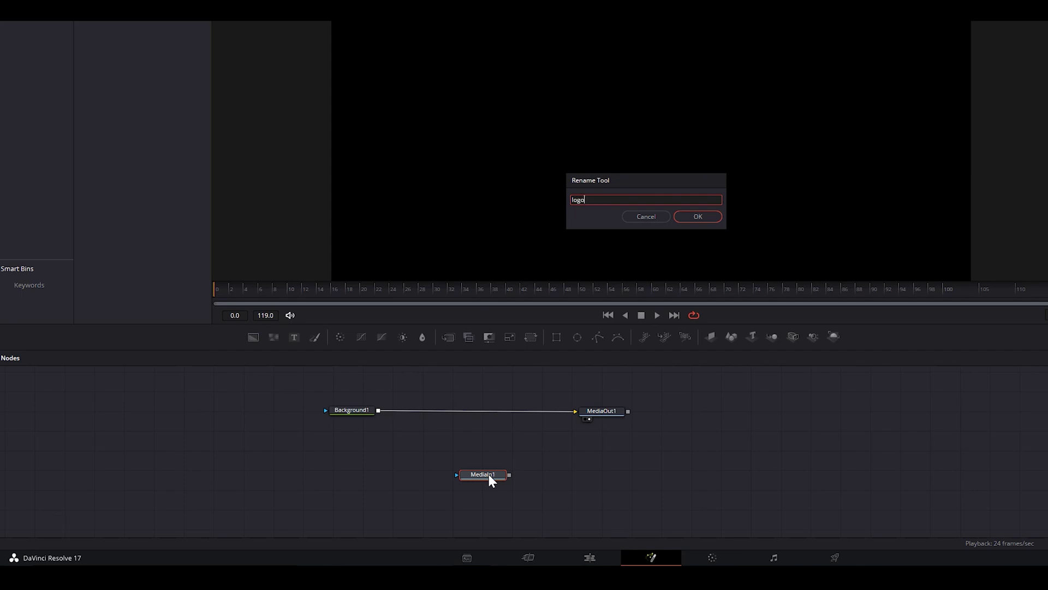
{"action": "key", "text": "Return"}
Merge the logo over the background and rename the merge node logomerge.
{"action": "left_click_drag", "start_coordinate": [510, 474], "coordinate": [378, 409]}
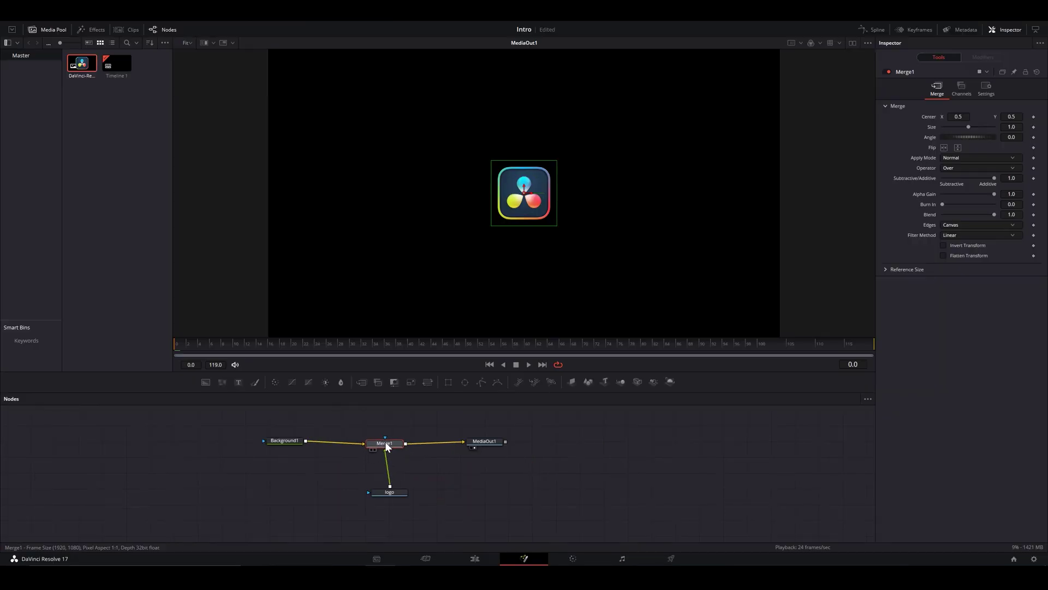
{"action": "left_click_drag", "start_coordinate": [386, 447], "coordinate": [388, 444]}
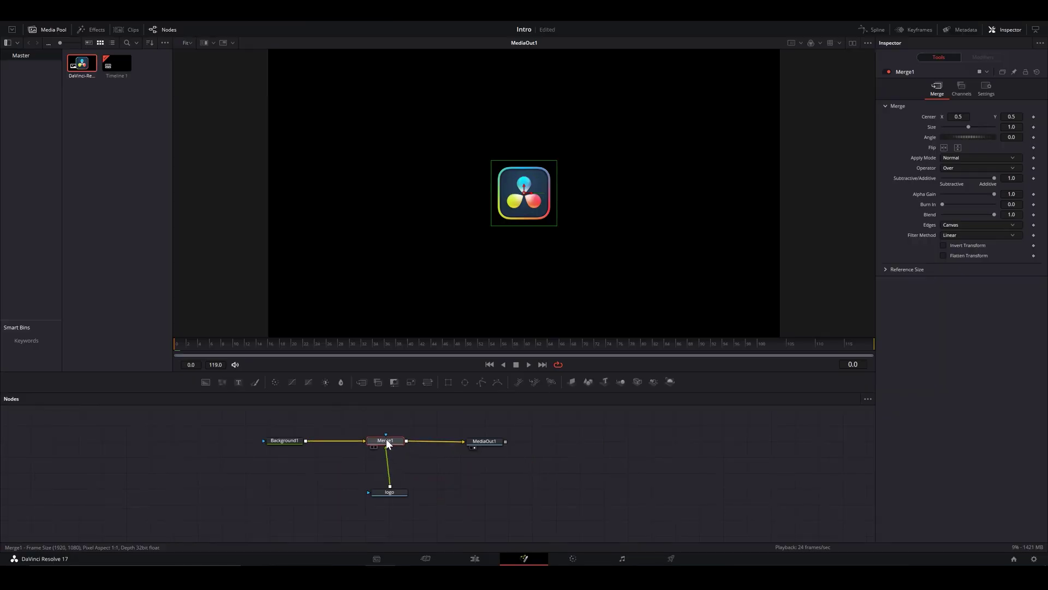
{"action": "key", "text": "F2"}
{"action": "type", "text": "logo me"}
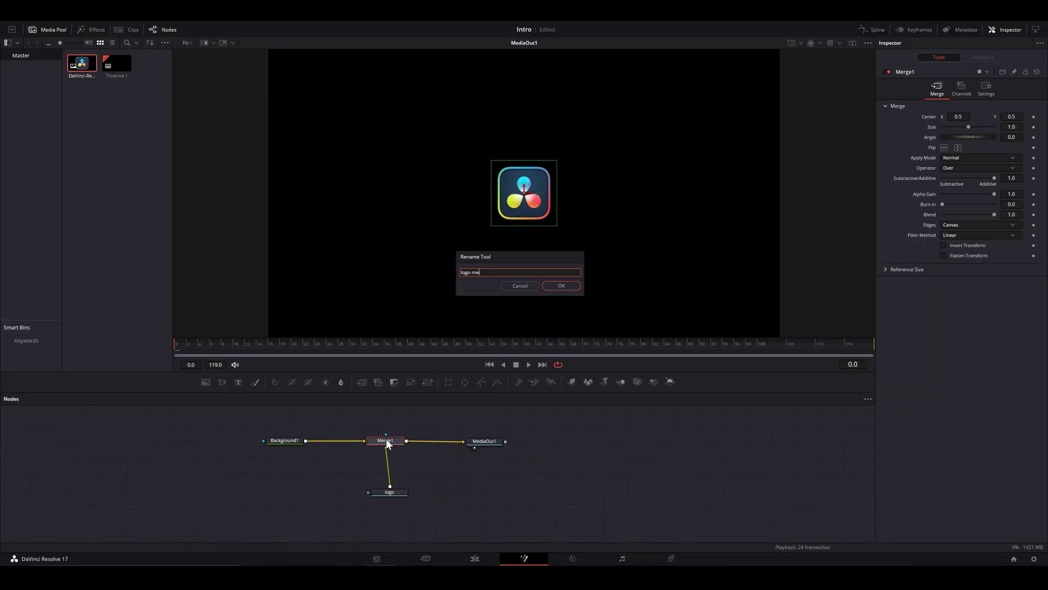
{"action": "type", "text": "rge"}
{"action": "key", "text": "Return"}
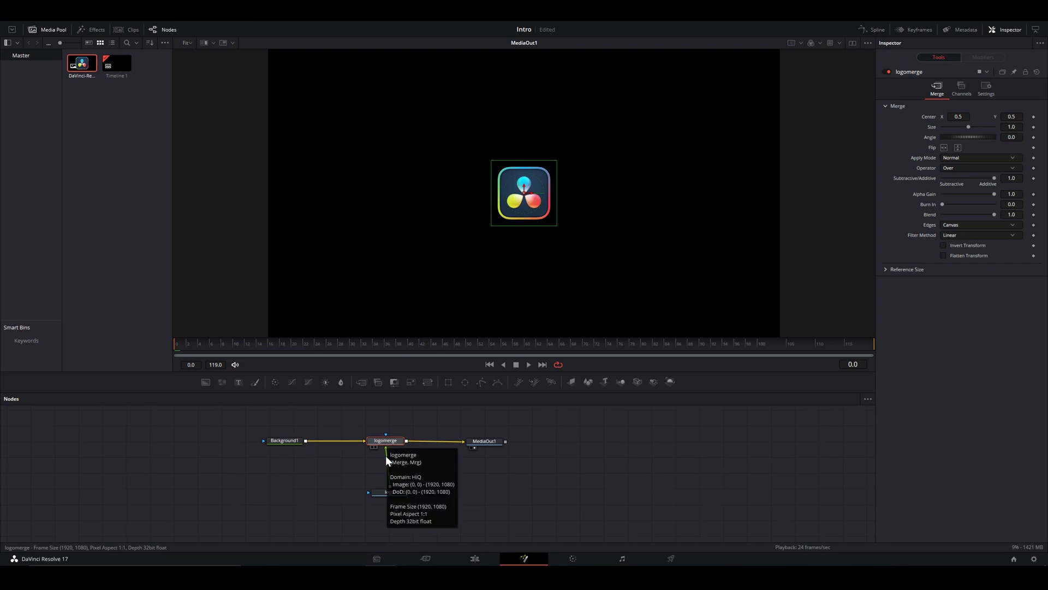
{"action": "left_click_drag", "start_coordinate": [385, 494], "coordinate": [380, 497]}
{"action": "left_click", "coordinate": [380, 497]}
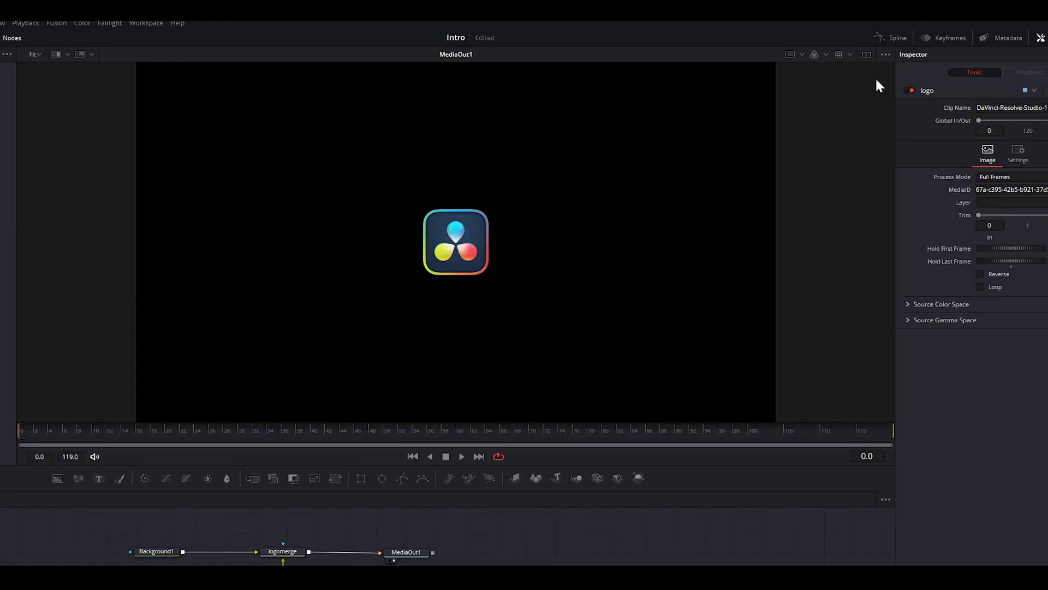
{"action": "left_click", "coordinate": [853, 42]}
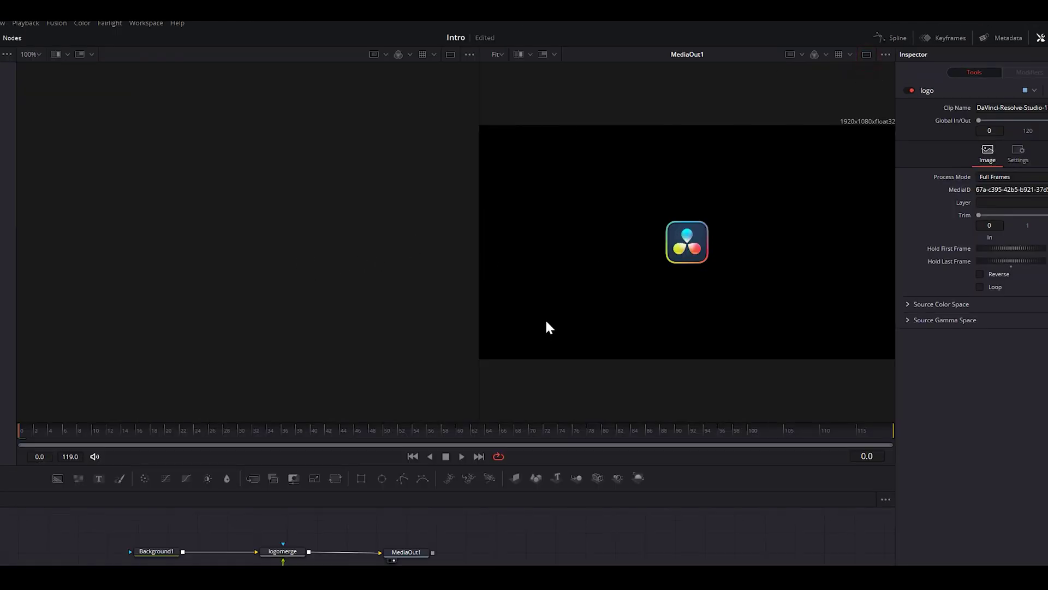
{"action": "left_click", "coordinate": [866, 55]}
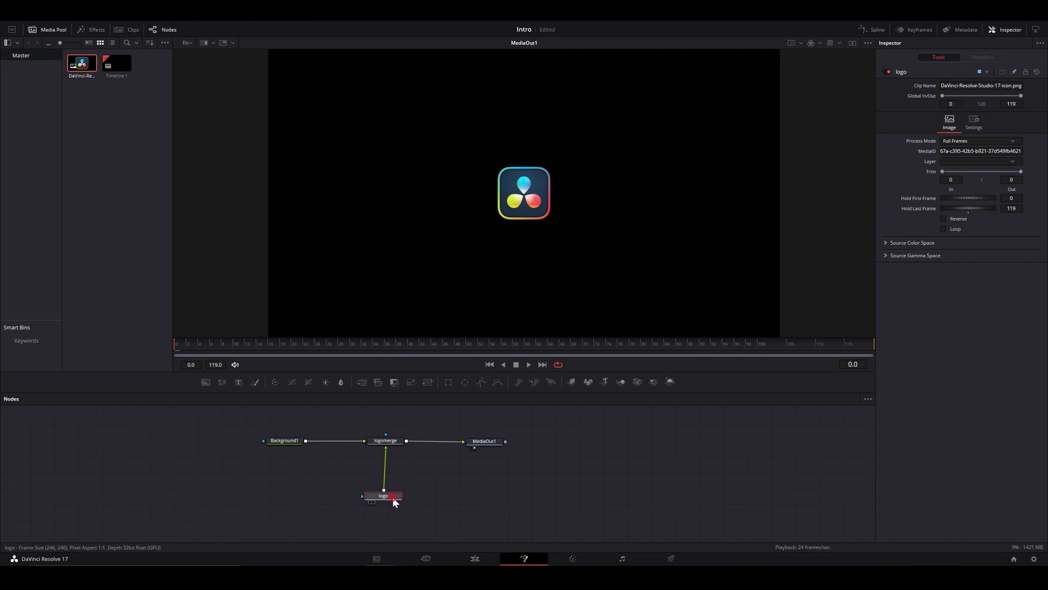
Insert a Transform node between logo and logomerge.
{"action": "key", "text": "shift+space"}
{"action": "type", "text": "trans"}
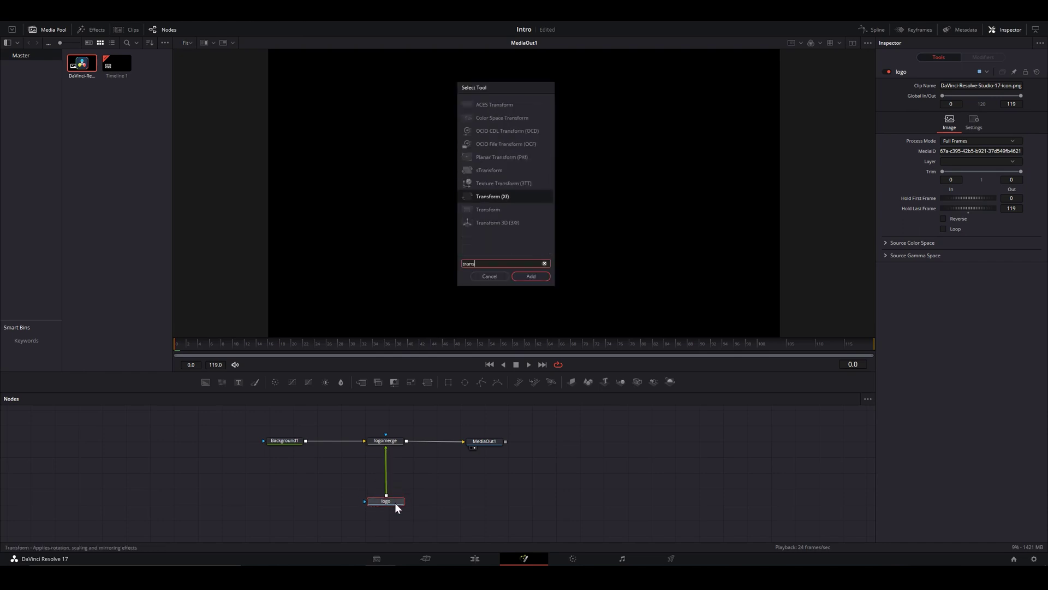
{"action": "key", "text": "Return"}
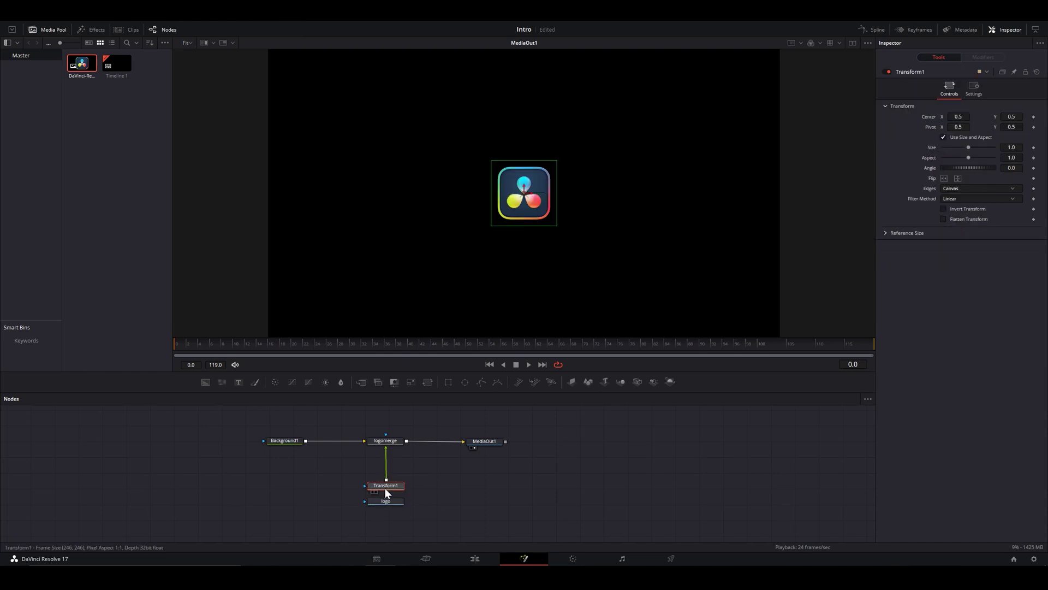
{"action": "left_click_drag", "start_coordinate": [385, 487], "coordinate": [387, 475]}
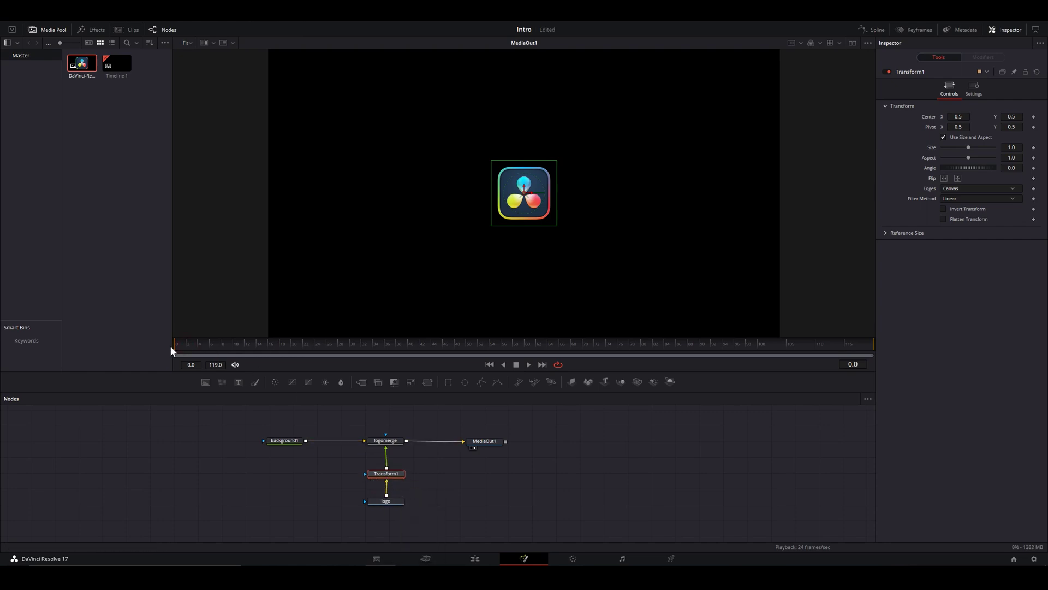
Keyframe the logo's Size at frame 16 and set it to 0 at frame 0.
{"action": "left_click_drag", "start_coordinate": [206, 347], "coordinate": [248, 352]}
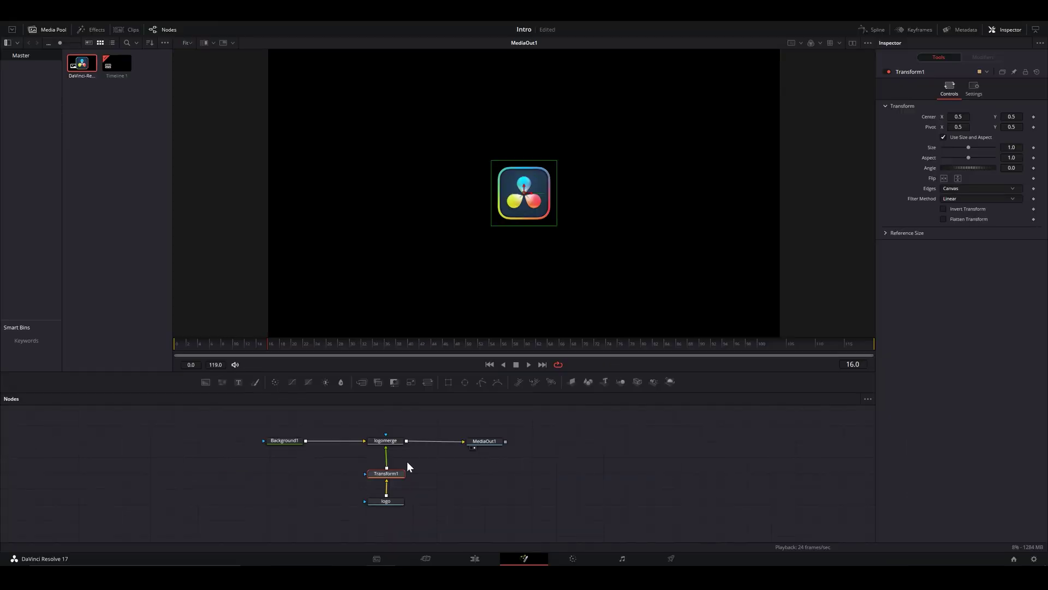
{"action": "left_click", "coordinate": [416, 528]}
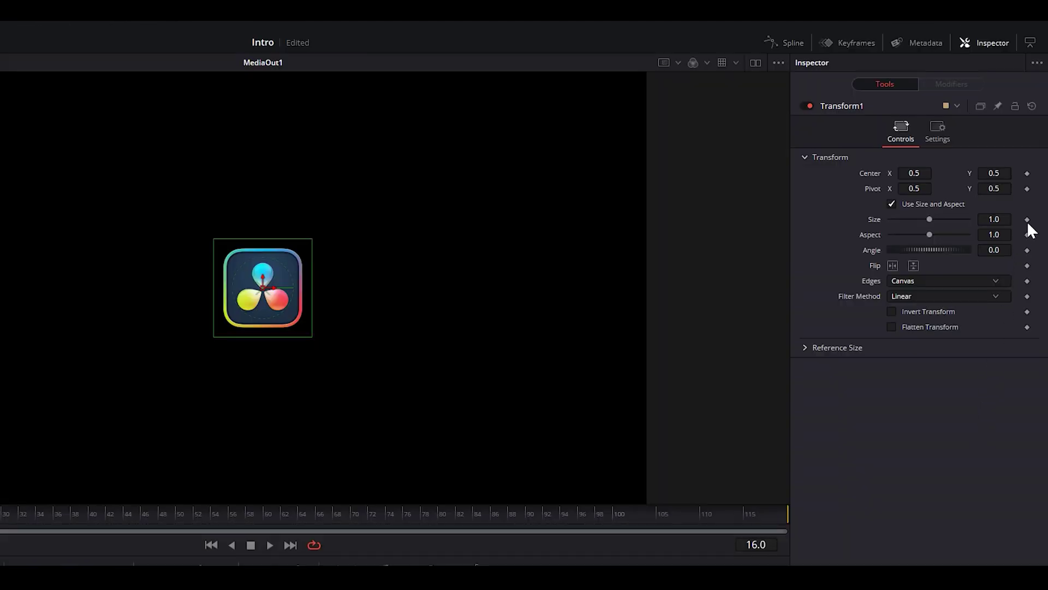
{"action": "left_click", "coordinate": [1026, 220]}
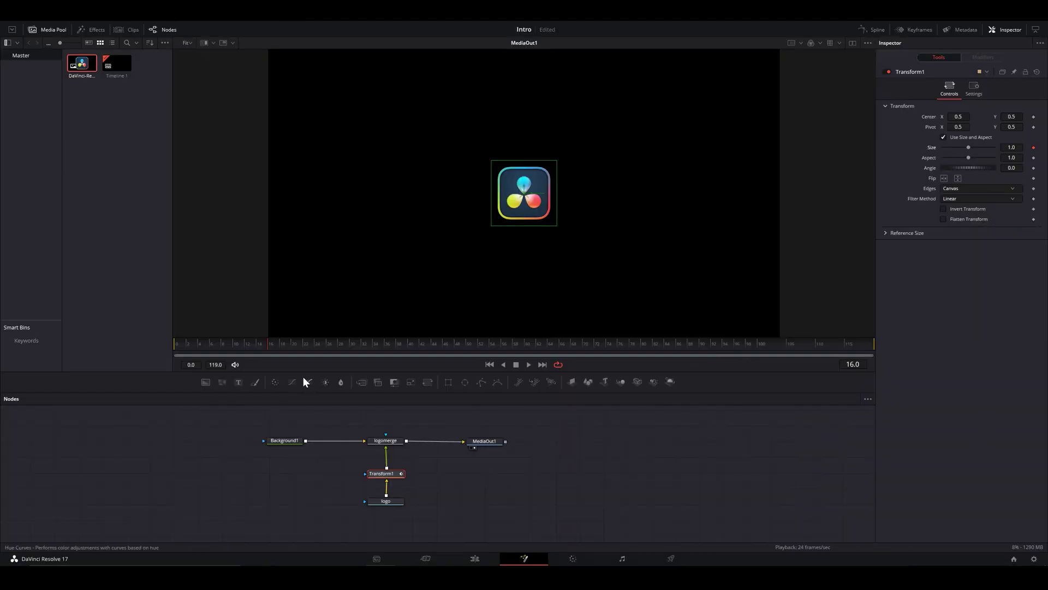
{"action": "left_click", "coordinate": [176, 344]}
{"action": "left_click", "coordinate": [1011, 147]}
{"action": "type", "text": "0"}
{"action": "key", "text": "Return"}
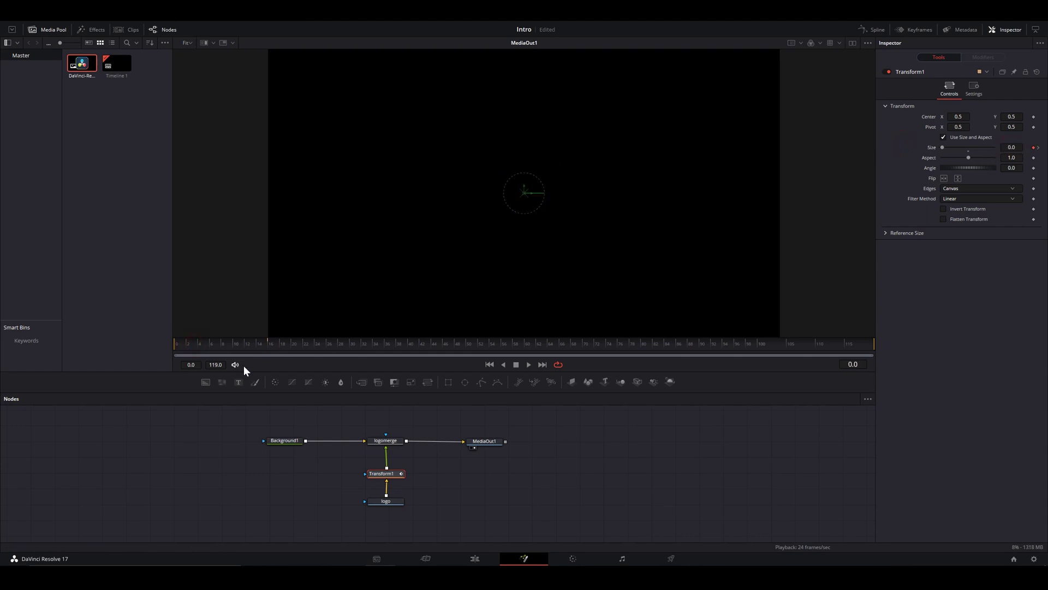
{"action": "left_click_drag", "start_coordinate": [192, 343], "coordinate": [257, 349]}
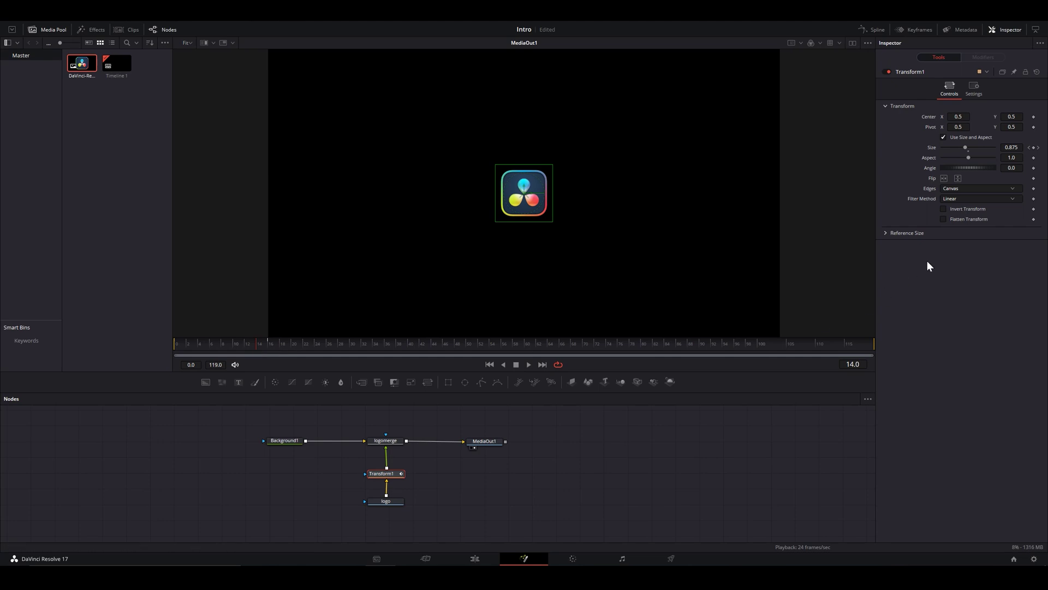
Keyframe Angle at frame 14, rotate it to about -200 at frame 0, and preview the spin.
{"action": "left_click", "coordinate": [1034, 168]}
{"action": "left_click_drag", "start_coordinate": [241, 342], "coordinate": [175, 345]}
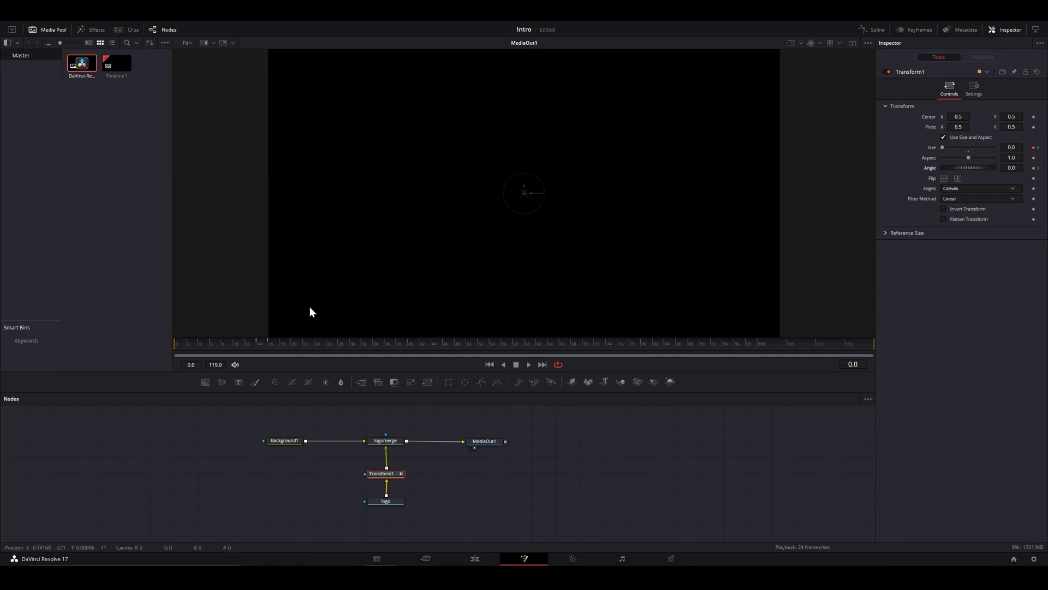
{"action": "left_click_drag", "start_coordinate": [982, 170], "coordinate": [948, 173]}
{"action": "key", "text": "space"}
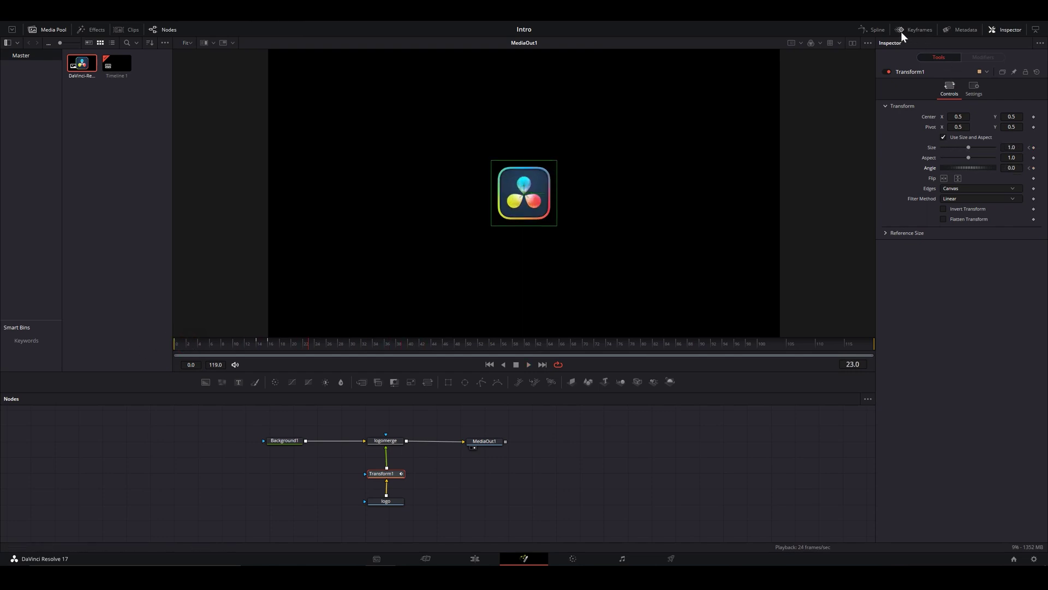
{"action": "left_click", "coordinate": [870, 30]}
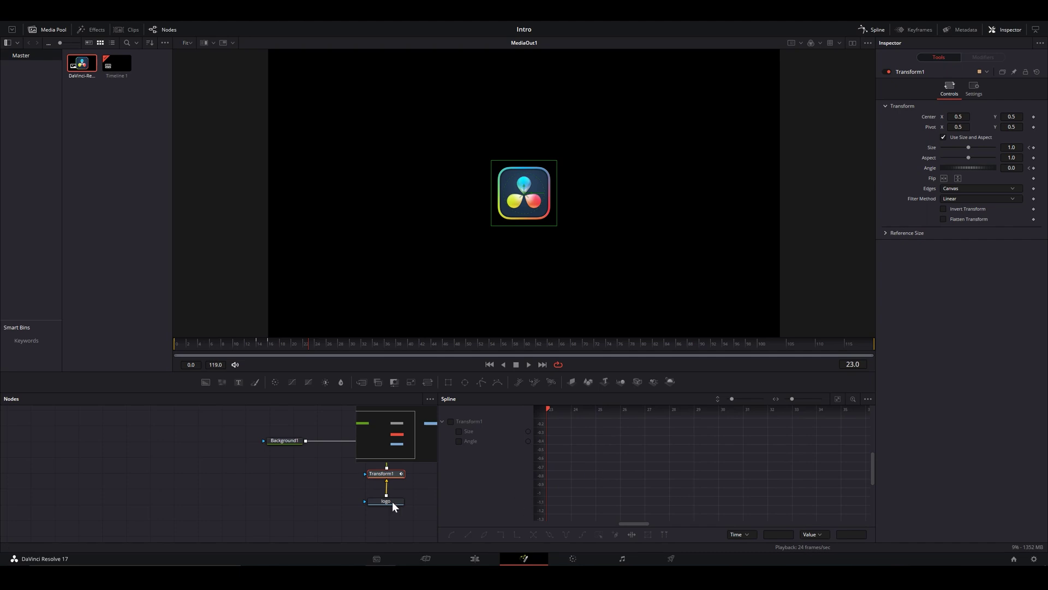
Show and fit Transform1's curves, then drag the Size Bezier handles to ease it in and out.
{"action": "left_click_drag", "start_coordinate": [392, 501], "coordinate": [149, 496]}
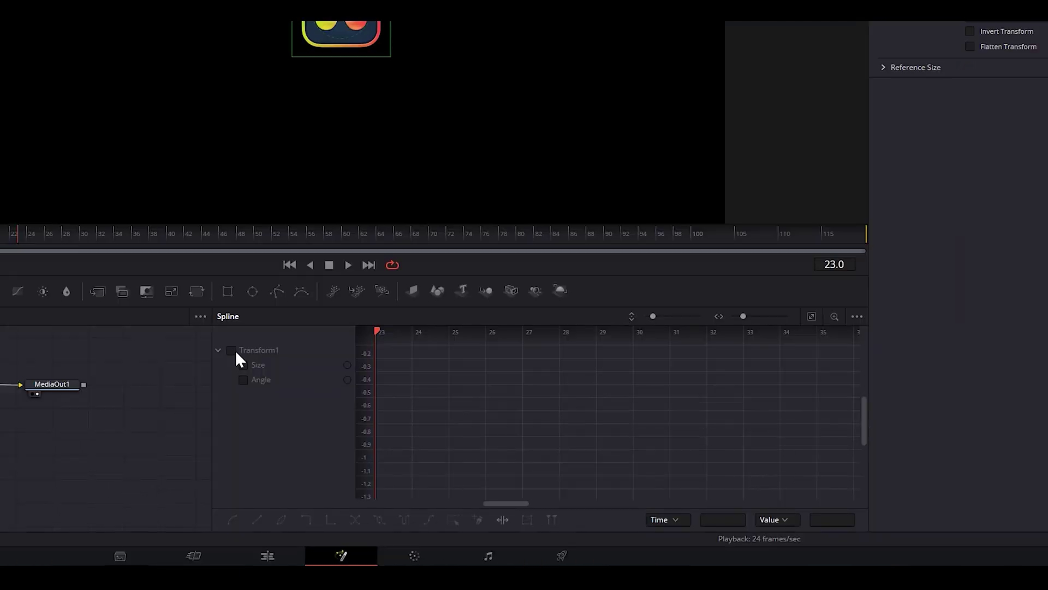
{"action": "left_click", "coordinate": [231, 350]}
{"action": "left_click", "coordinate": [811, 316]}
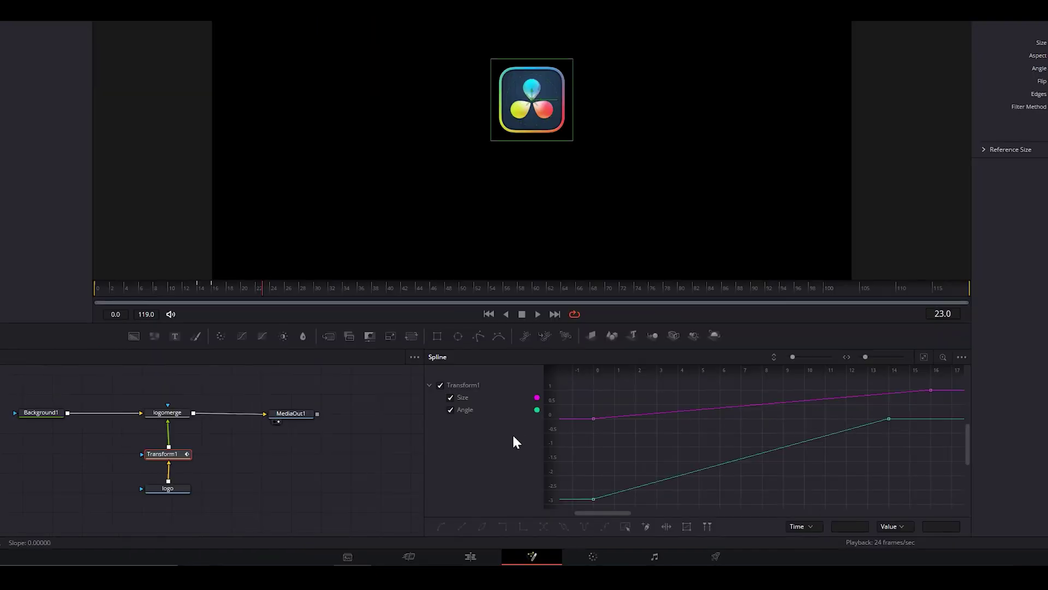
{"action": "left_click", "coordinate": [931, 391]}
{"action": "left_click_drag", "start_coordinate": [815, 401], "coordinate": [652, 400]}
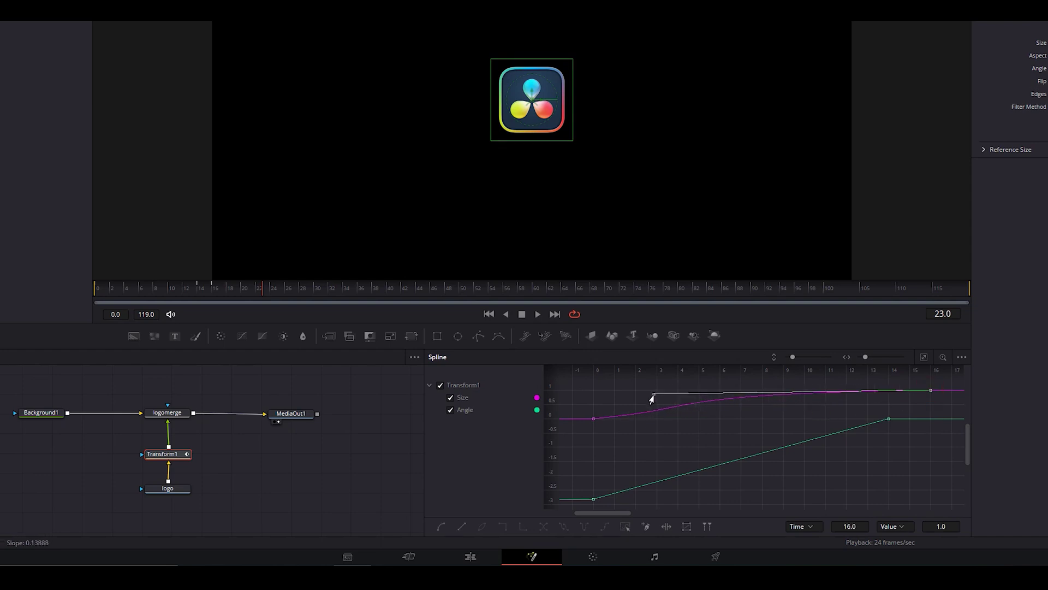
{"action": "left_click_drag", "start_coordinate": [593, 420], "coordinate": [772, 424]}
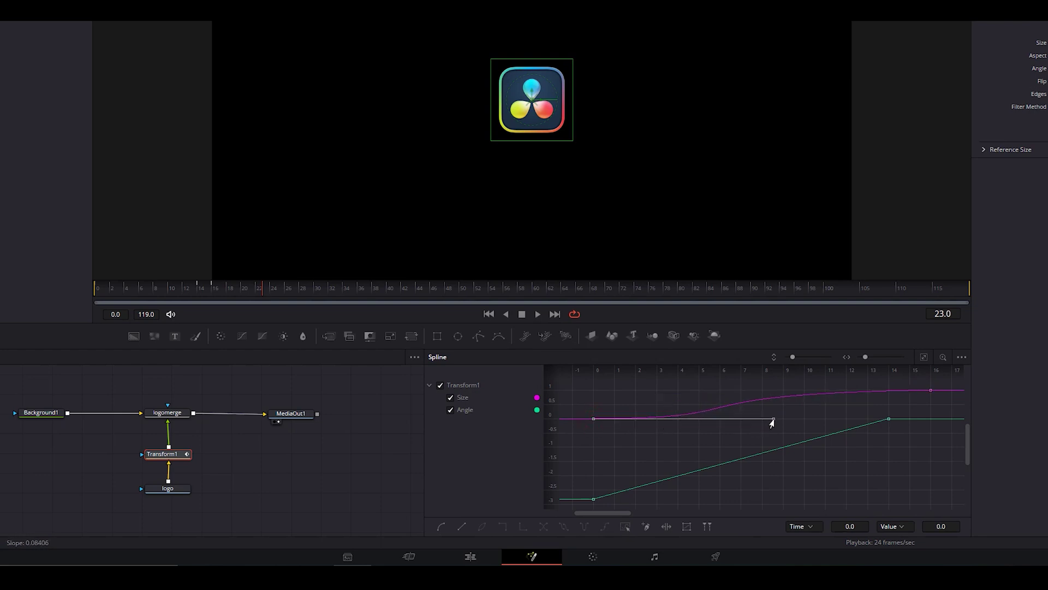
{"action": "left_click", "coordinate": [154, 288]}
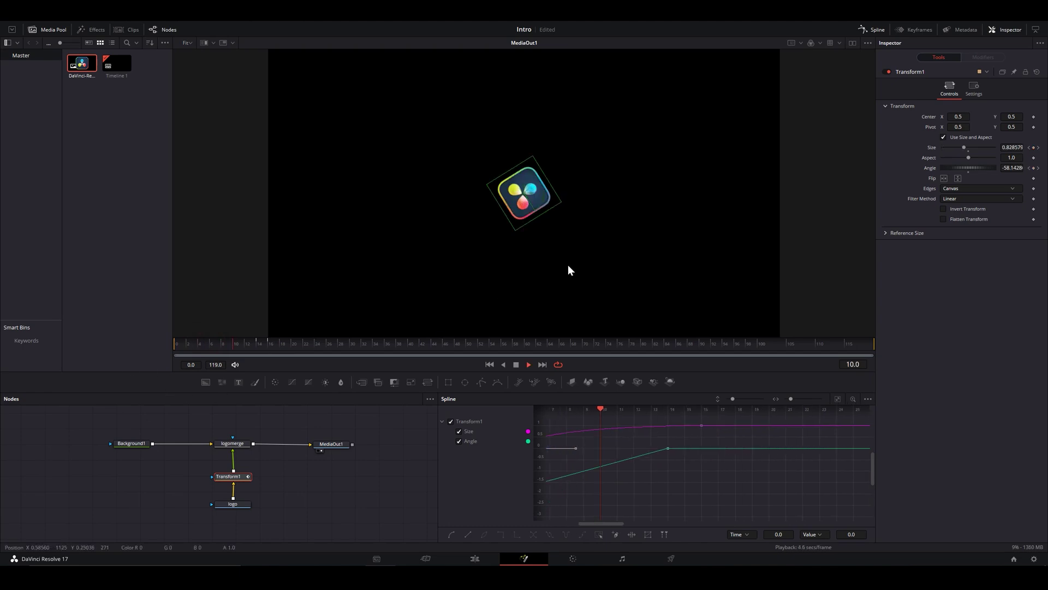
{"action": "key", "text": "space"}
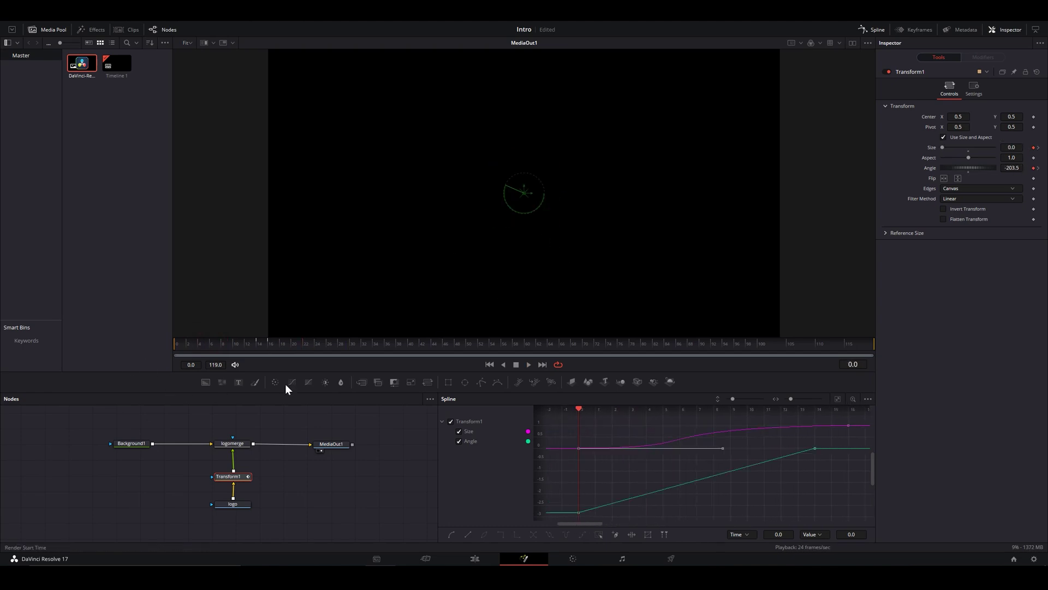
Ease the Angle curve into its frame-14 keyframe and play back the result.
{"action": "left_click", "coordinate": [814, 448]}
{"action": "left_click_drag", "start_coordinate": [733, 471], "coordinate": [556, 456]}
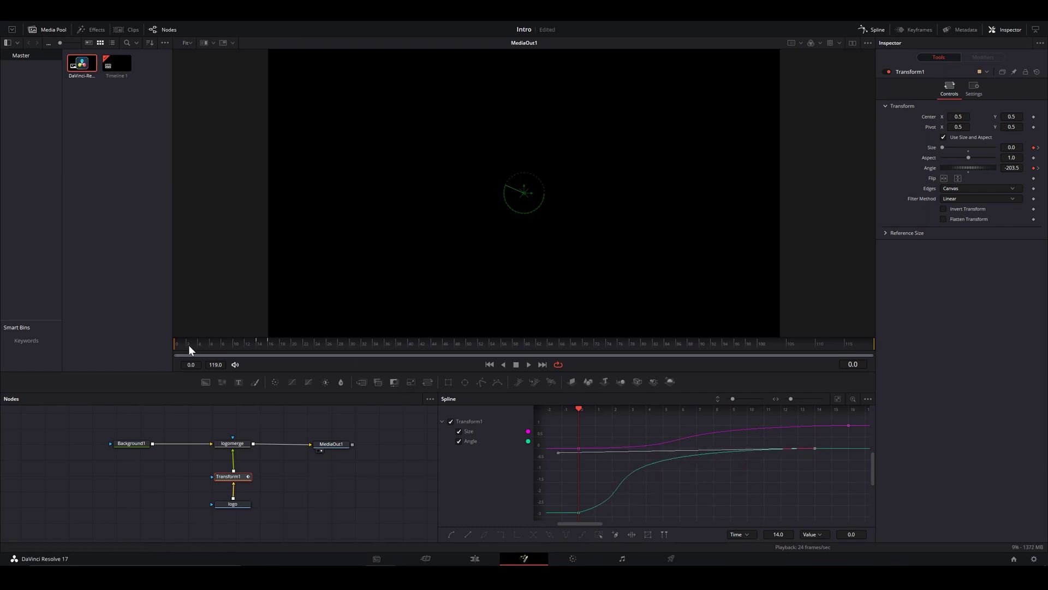
{"action": "key", "text": "space"}
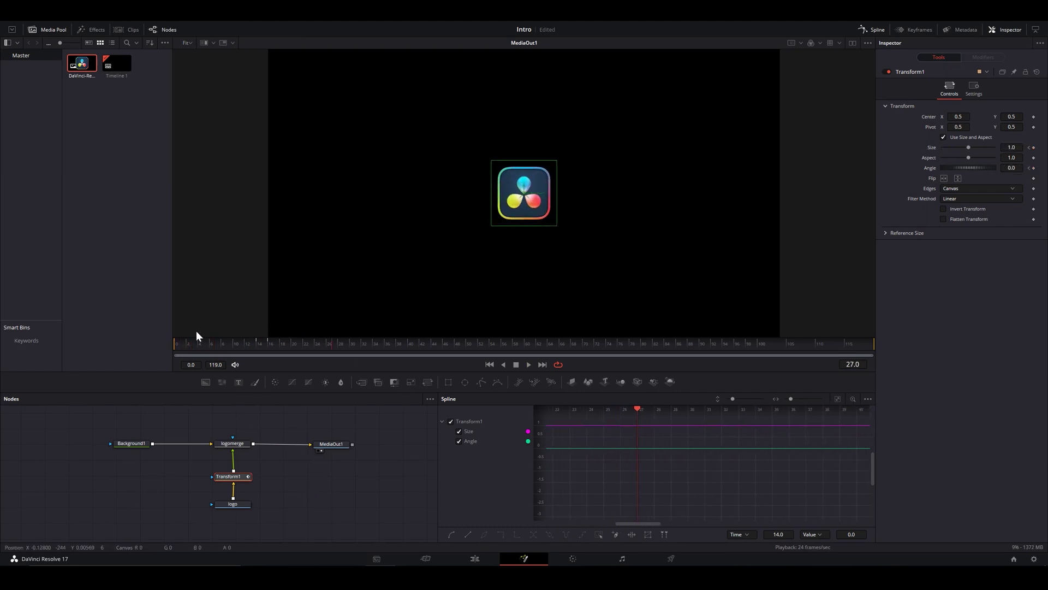
{"action": "left_click", "coordinate": [194, 343]}
Rename the logomerge node to logo_merge.
{"action": "left_click", "coordinate": [235, 444]}
{"action": "key", "text": "F2"}
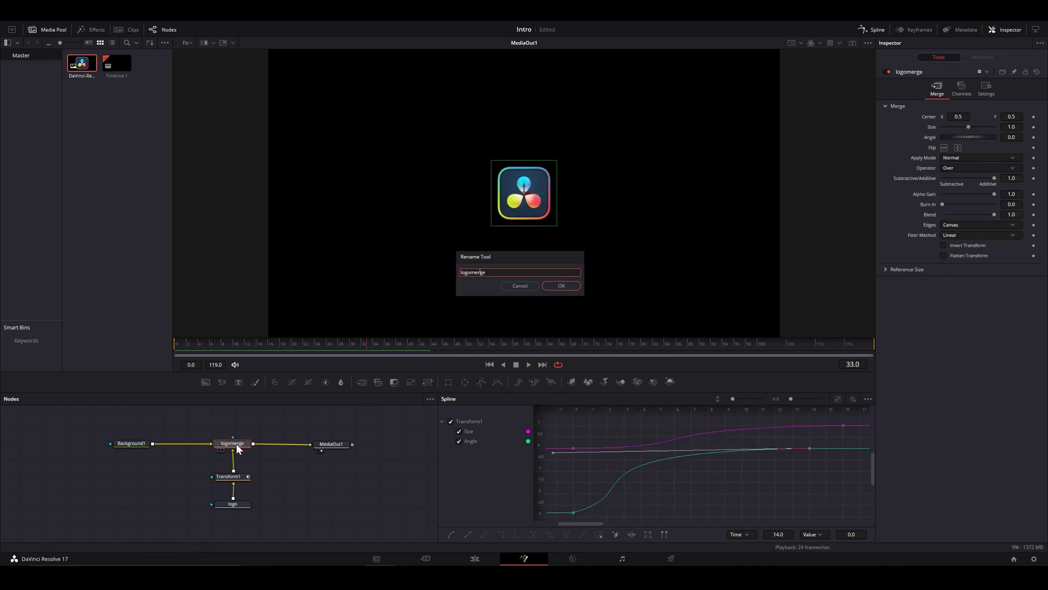
{"action": "key", "text": "Return"}
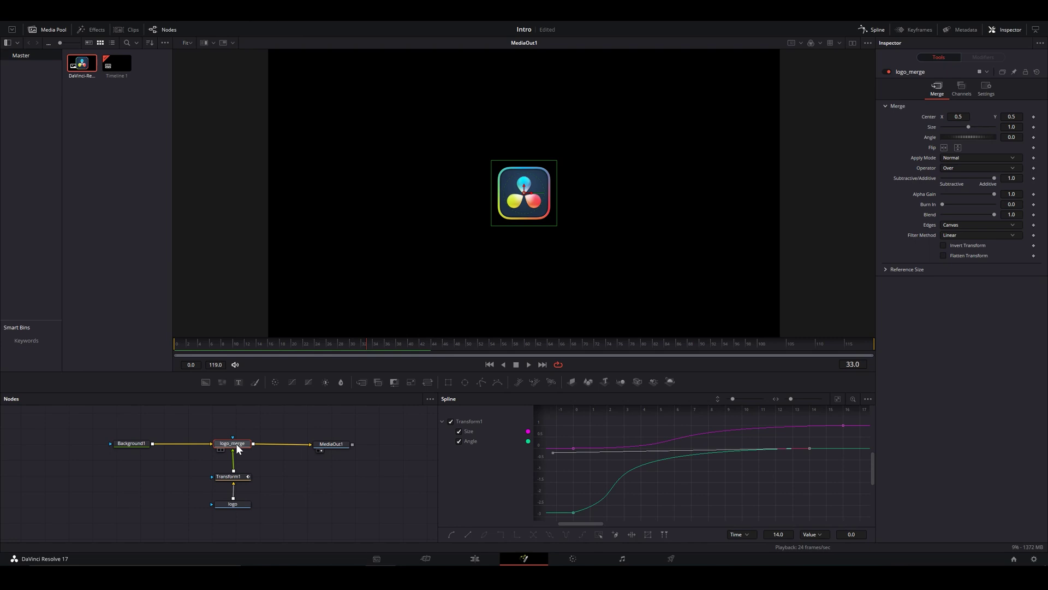
Keyframe Blend at 1.0 on frame 11 and 0.0 on frame 0.
{"action": "left_click_drag", "start_coordinate": [358, 343], "coordinate": [242, 345]}
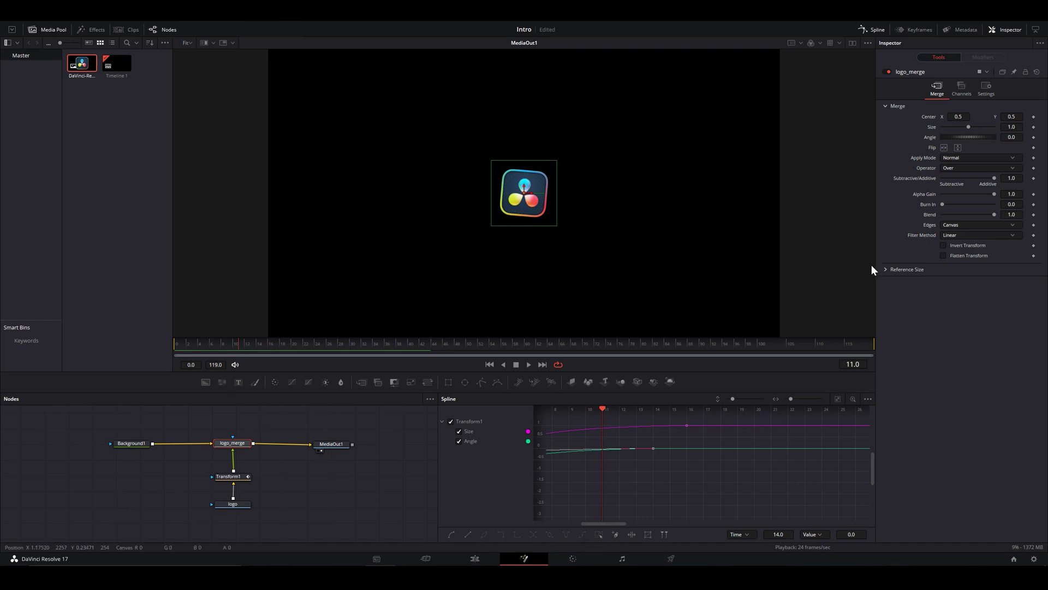
{"action": "left_click", "coordinate": [1033, 214]}
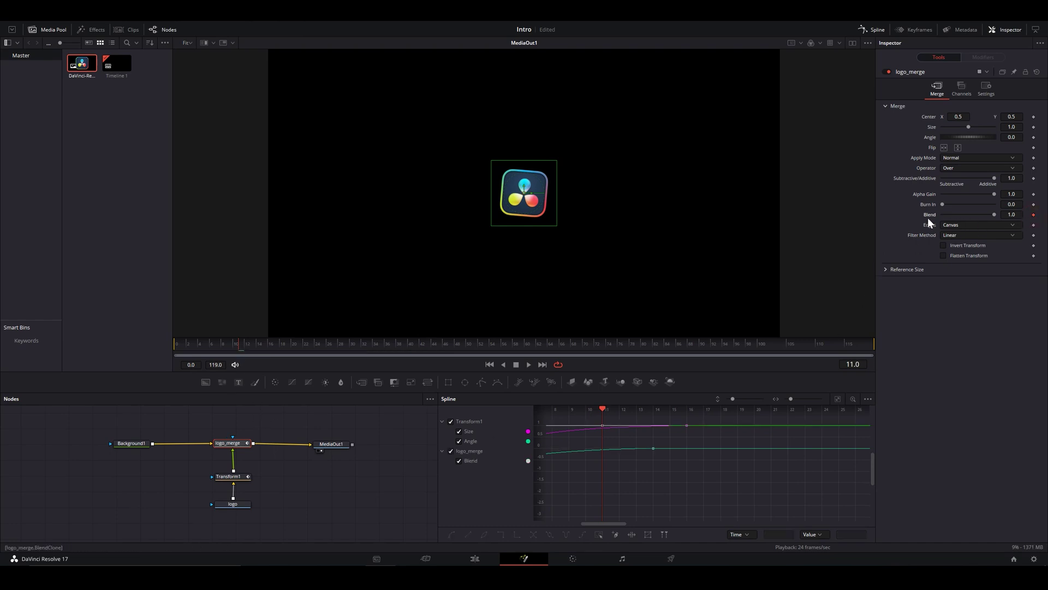
{"action": "left_click_drag", "start_coordinate": [199, 347], "coordinate": [143, 345]}
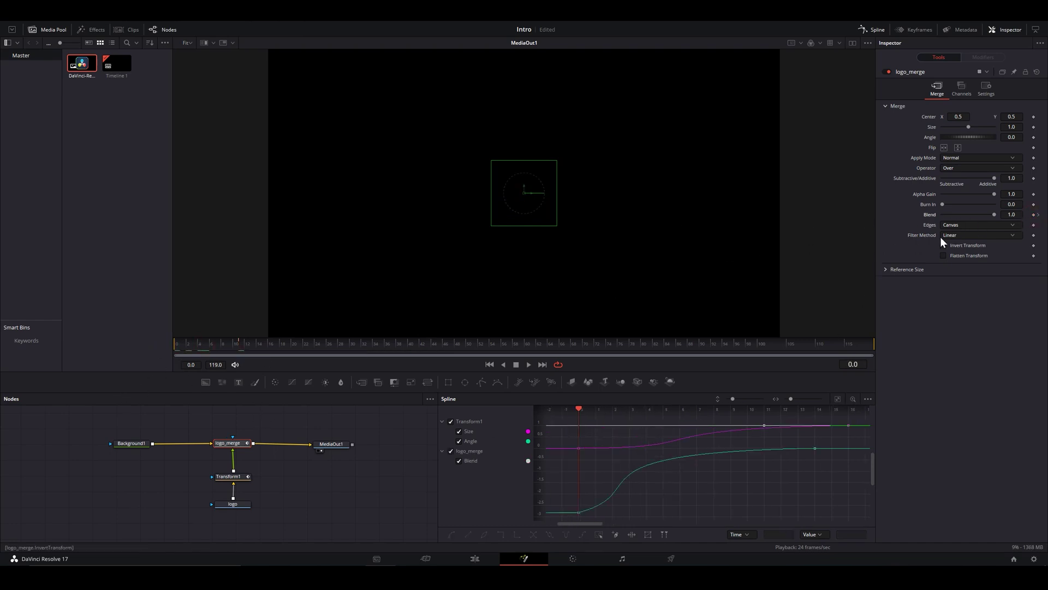
{"action": "left_click_drag", "start_coordinate": [948, 215], "coordinate": [907, 220]}
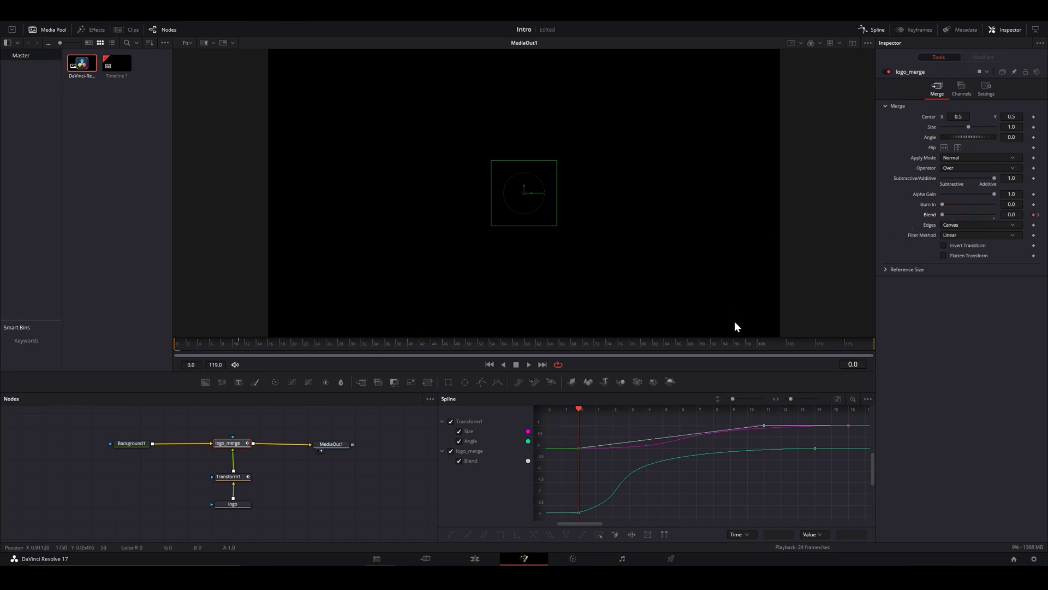
{"action": "left_click_drag", "start_coordinate": [180, 345], "coordinate": [239, 349]}
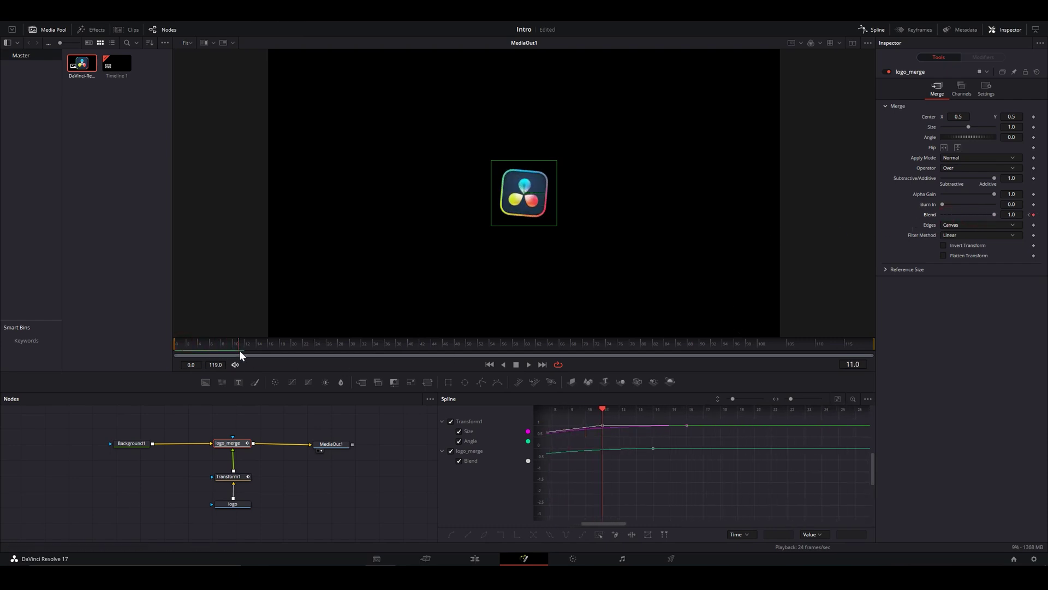
Shape the Blend curve into an S-curve and play the fade-in.
{"action": "left_click", "coordinate": [451, 422]}
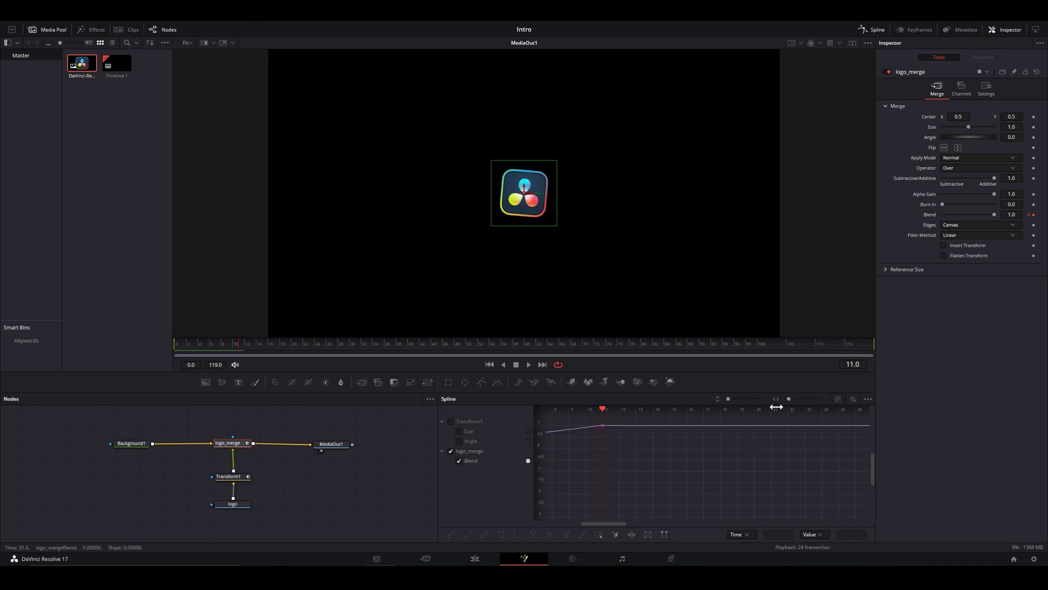
{"action": "left_click", "coordinate": [839, 399]}
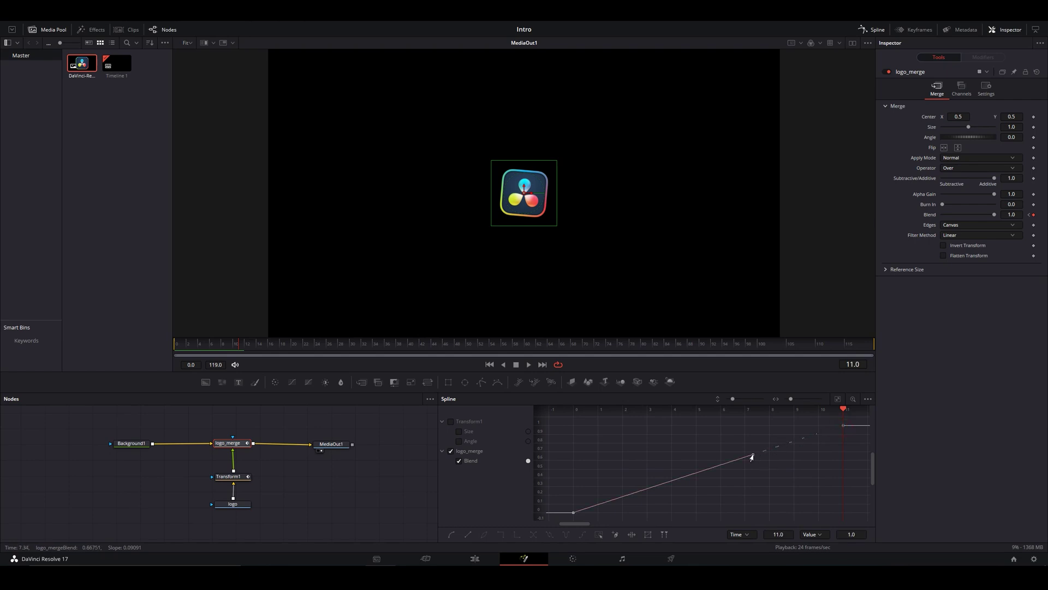
{"action": "left_click_drag", "start_coordinate": [752, 457], "coordinate": [607, 431]}
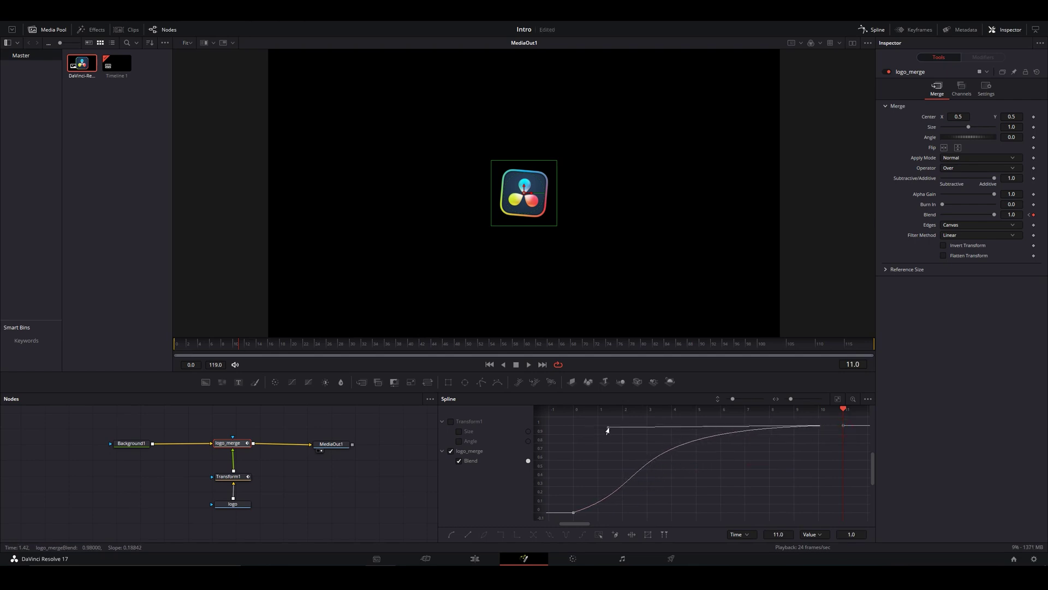
{"action": "left_click_drag", "start_coordinate": [210, 344], "coordinate": [125, 424]}
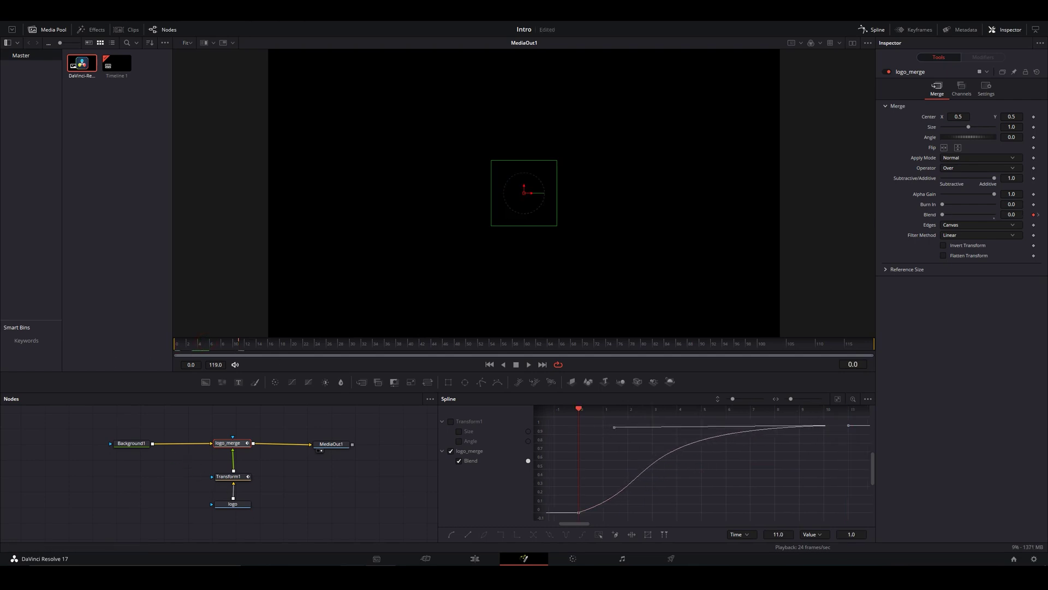
{"action": "key", "text": "space"}
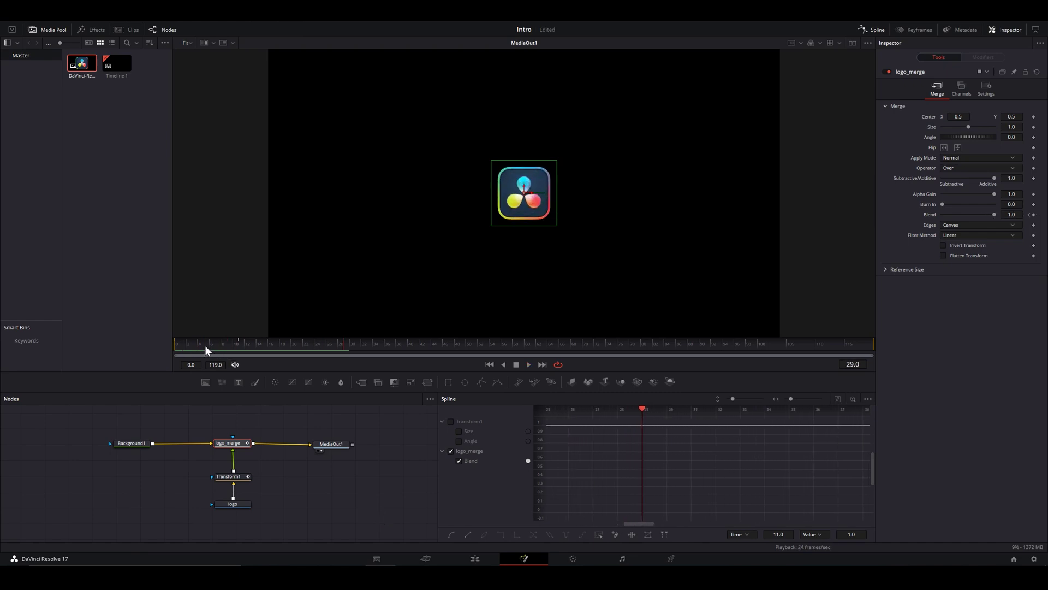
Move the four logo nodes left and add a Text1 node below them.
{"action": "left_click_drag", "start_coordinate": [123, 427], "coordinate": [240, 499]}
{"action": "left_click_drag", "start_coordinate": [238, 444], "coordinate": [154, 450]}
{"action": "left_click", "coordinate": [219, 477]}
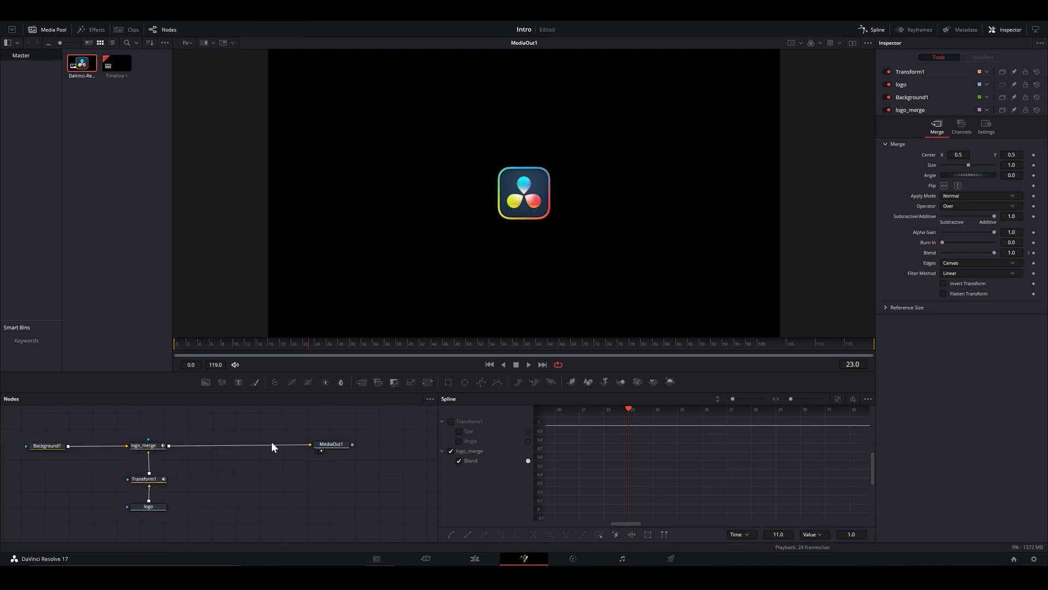
{"action": "left_click", "coordinate": [239, 382]}
{"action": "left_click_drag", "start_coordinate": [236, 474], "coordinate": [171, 446]}
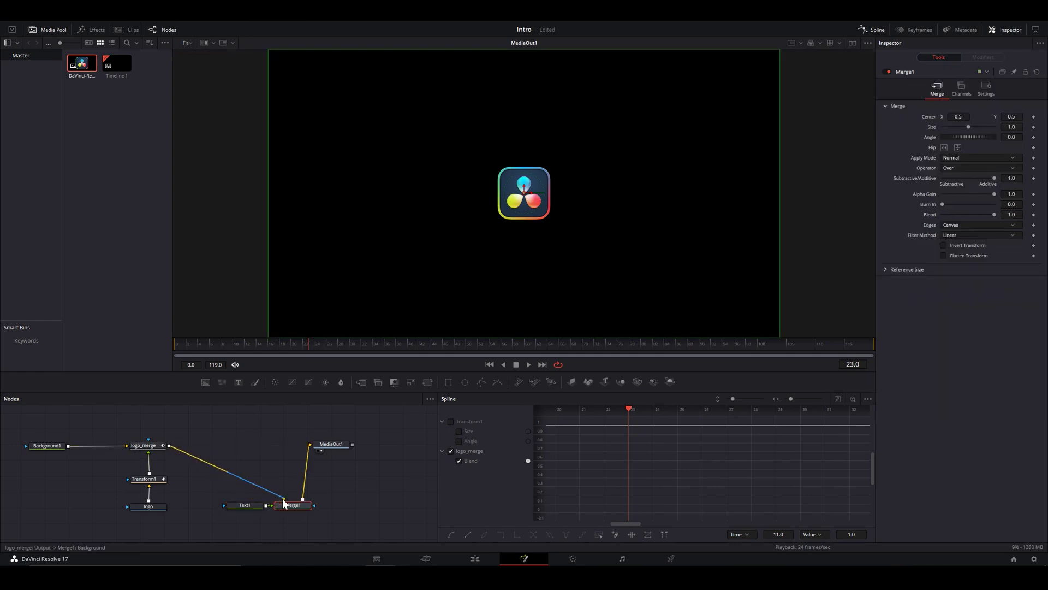
Merge Text1 in before MediaOut1 and rename that merge node text_merge.
{"action": "left_click_drag", "start_coordinate": [270, 479], "coordinate": [240, 447]}
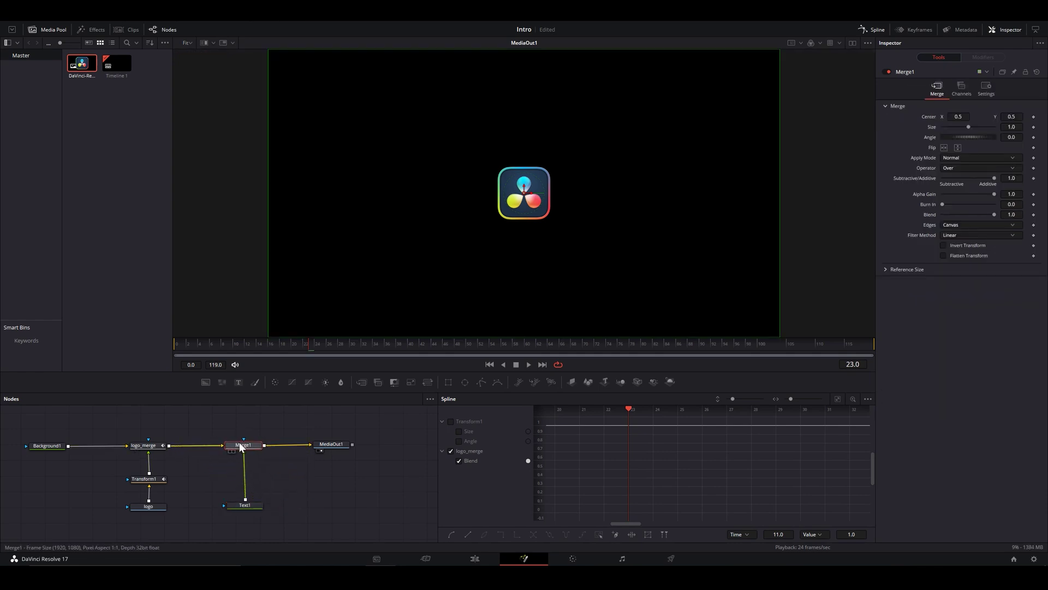
{"action": "key", "text": "F2"}
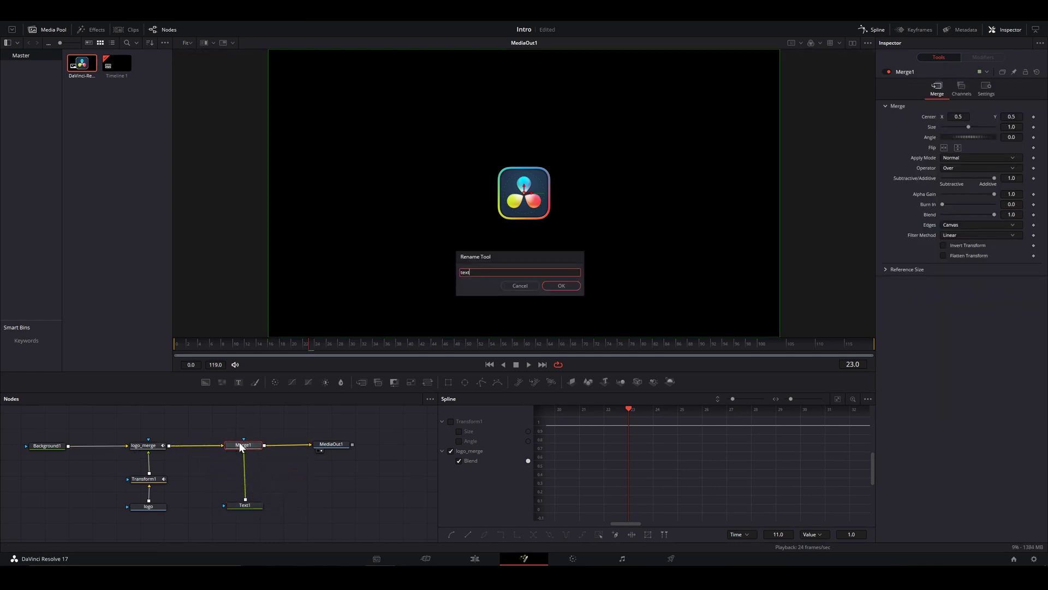
{"action": "type", "text": "text_merge"}
{"action": "key", "text": "Return"}
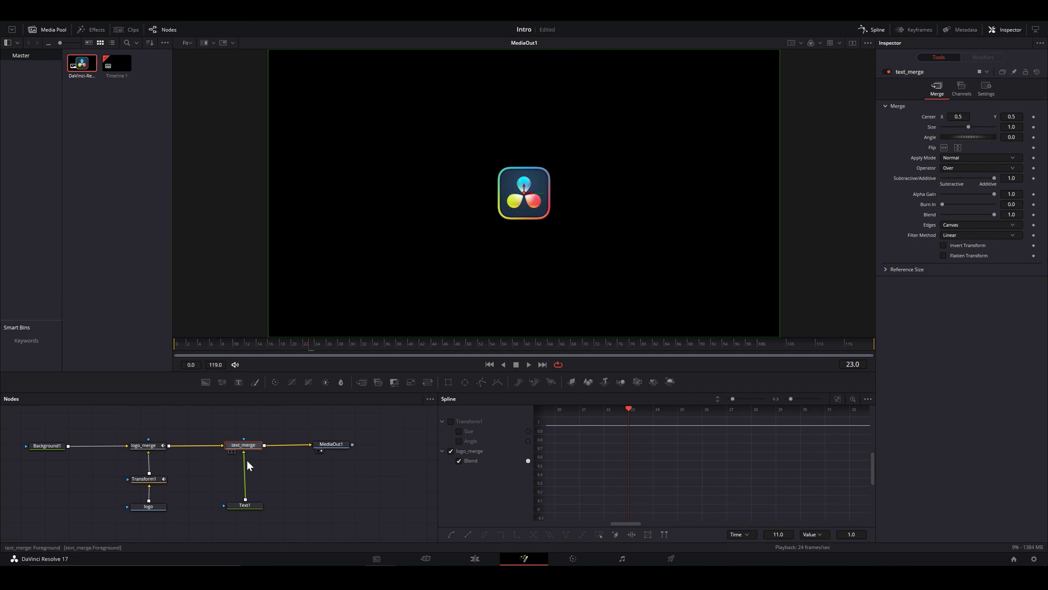
{"action": "left_click", "coordinate": [244, 504]}
Enter the title text DAVINCI and RESOLVE on two lines.
{"action": "left_click", "coordinate": [934, 165]}
{"action": "type", "text": "DAVINCI"}
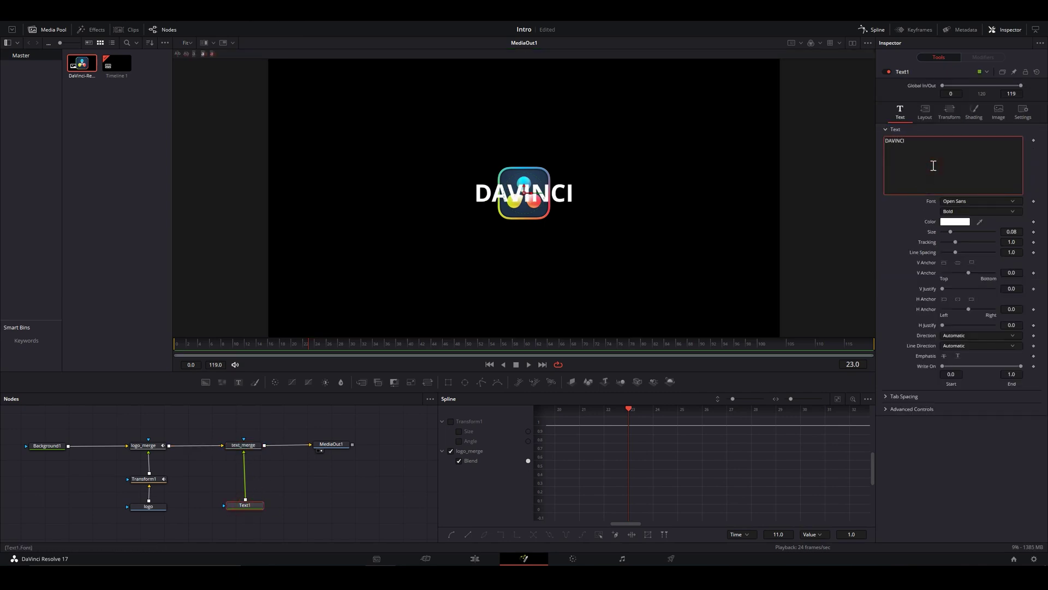
{"action": "key", "text": "Return"}
{"action": "type", "text": "RESOLVE"}
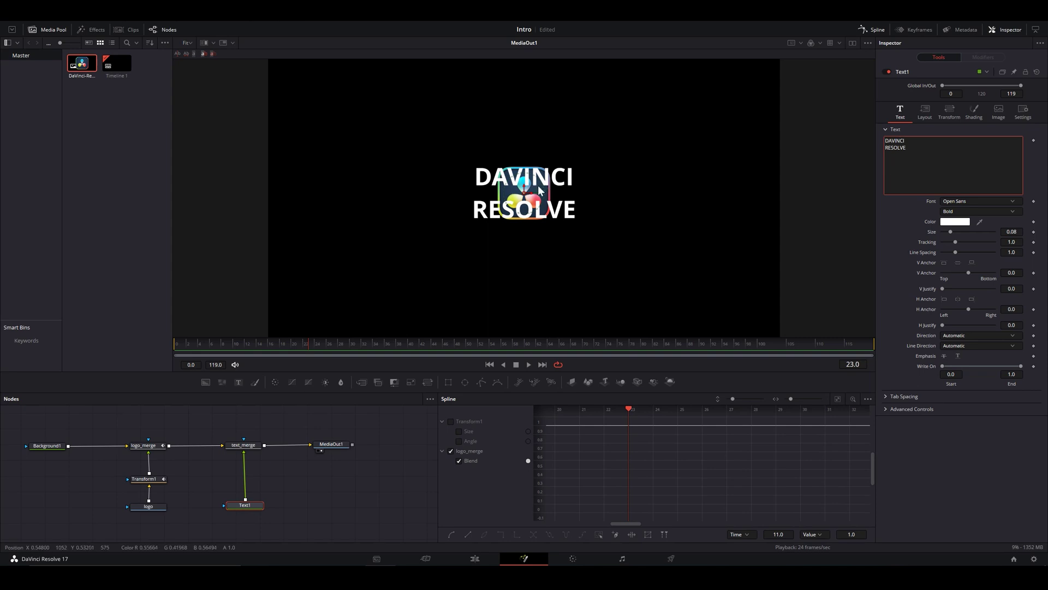
Tighten line spacing to 0.693 and position the title just below the logo.
{"action": "left_click_drag", "start_coordinate": [526, 190], "coordinate": [526, 257]}
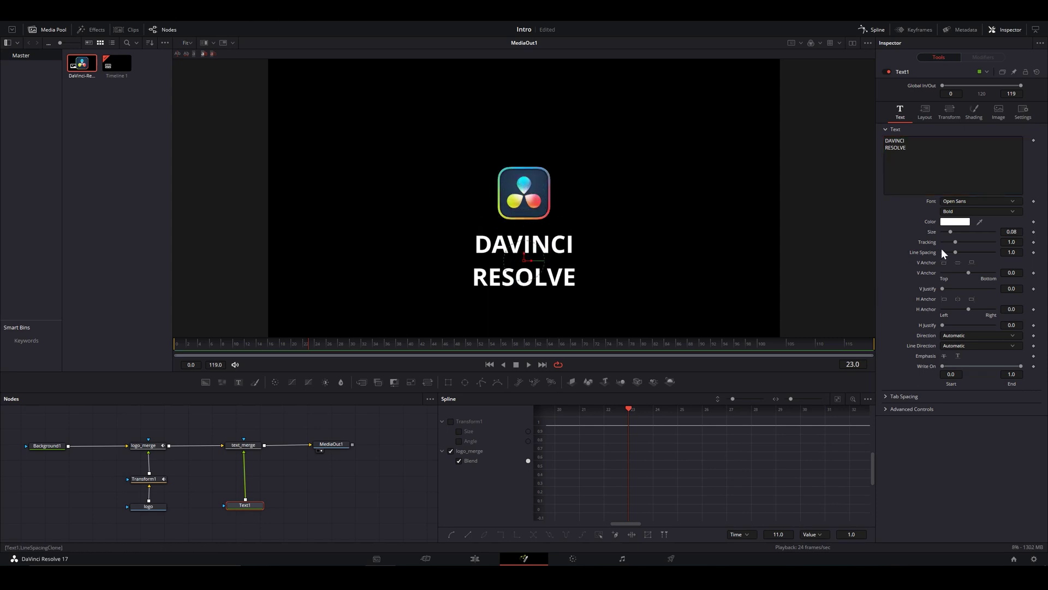
{"action": "left_click_drag", "start_coordinate": [953, 254], "coordinate": [947, 235]}
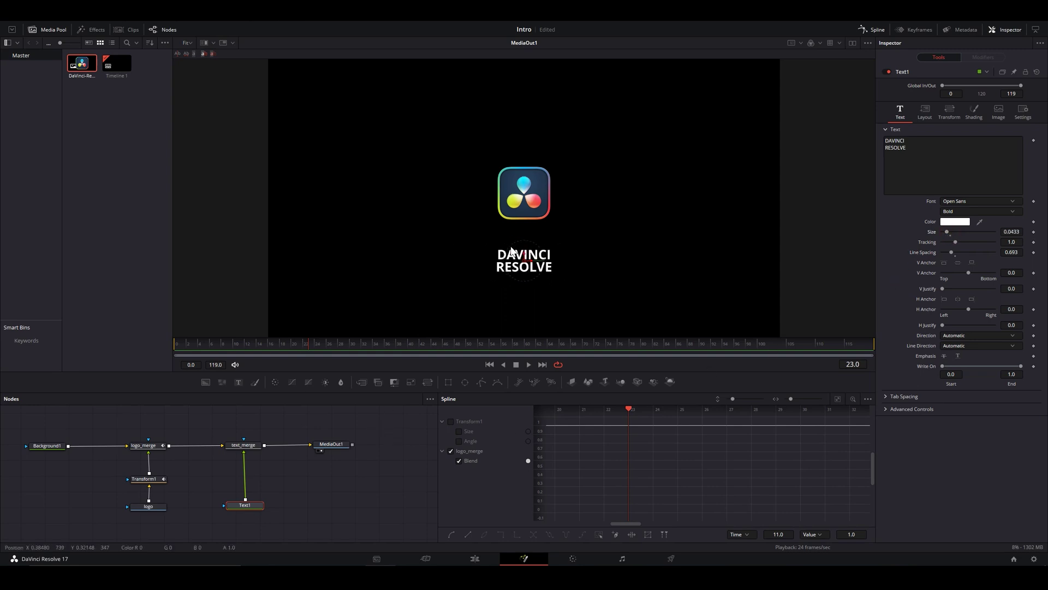
{"action": "left_click_drag", "start_coordinate": [525, 247], "coordinate": [525, 224]}
{"action": "left_click", "coordinate": [235, 345]}
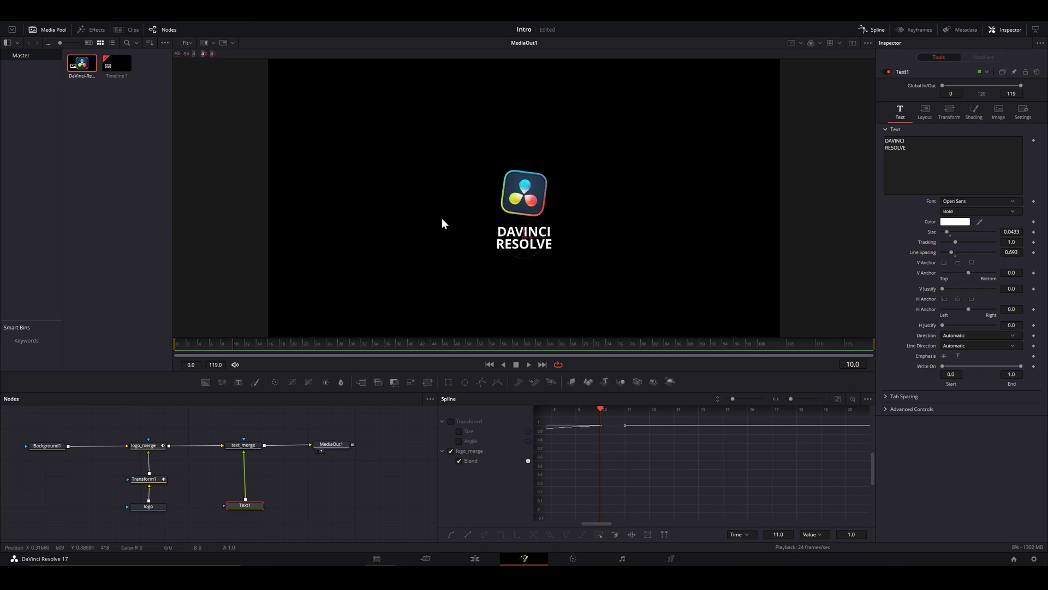
{"action": "mouse_move", "coordinate": [245, 346]}
{"action": "left_mouse_down"}
{"action": "mouse_move", "coordinate": [211, 346]}
{"action": "mouse_move", "coordinate": [261, 351]}
{"action": "left_mouse_up"}
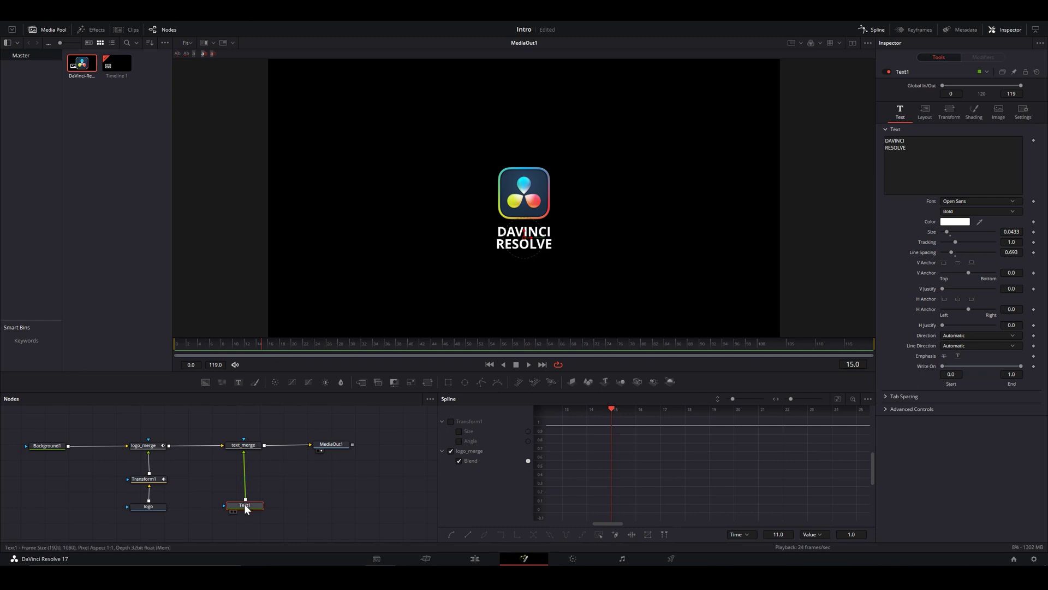
Add a Rectangle mask to Text1 and move its centre down to about Y 0.15.
{"action": "left_click", "coordinate": [449, 383]}
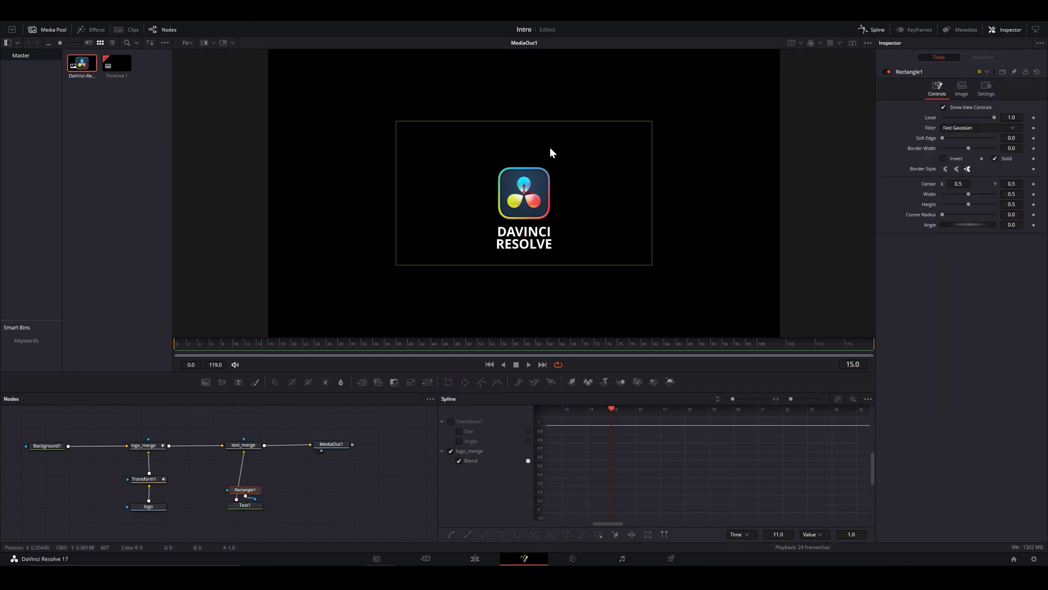
{"action": "left_click_drag", "start_coordinate": [525, 188], "coordinate": [522, 289]}
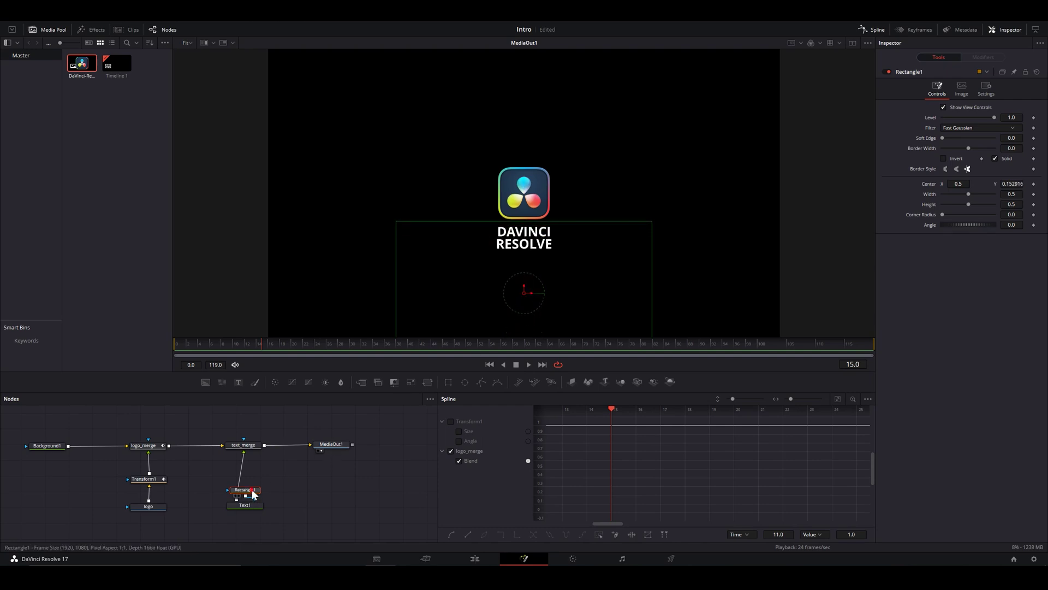
{"action": "left_click_drag", "start_coordinate": [252, 494], "coordinate": [298, 505]}
{"action": "left_click", "coordinate": [249, 505]}
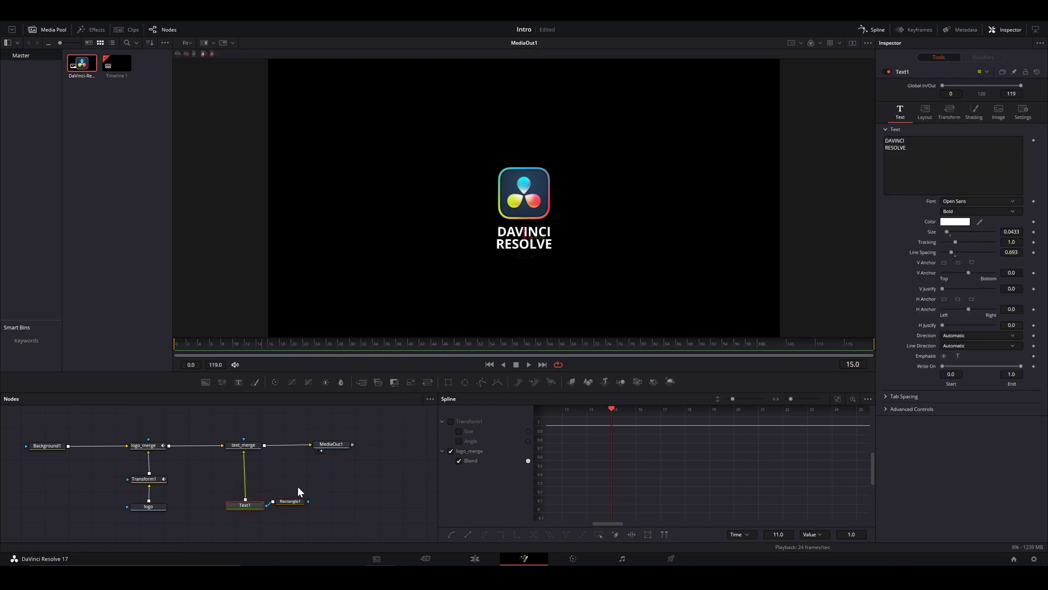
{"action": "left_click_drag", "start_coordinate": [266, 345], "coordinate": [271, 348]}
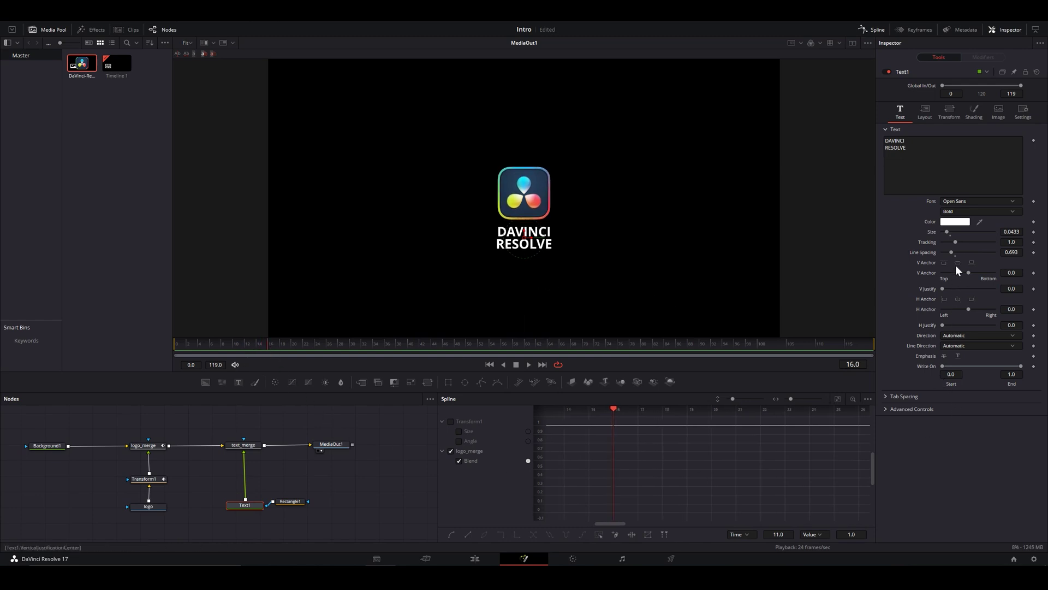
{"action": "left_click_drag", "start_coordinate": [244, 509], "coordinate": [236, 507]}
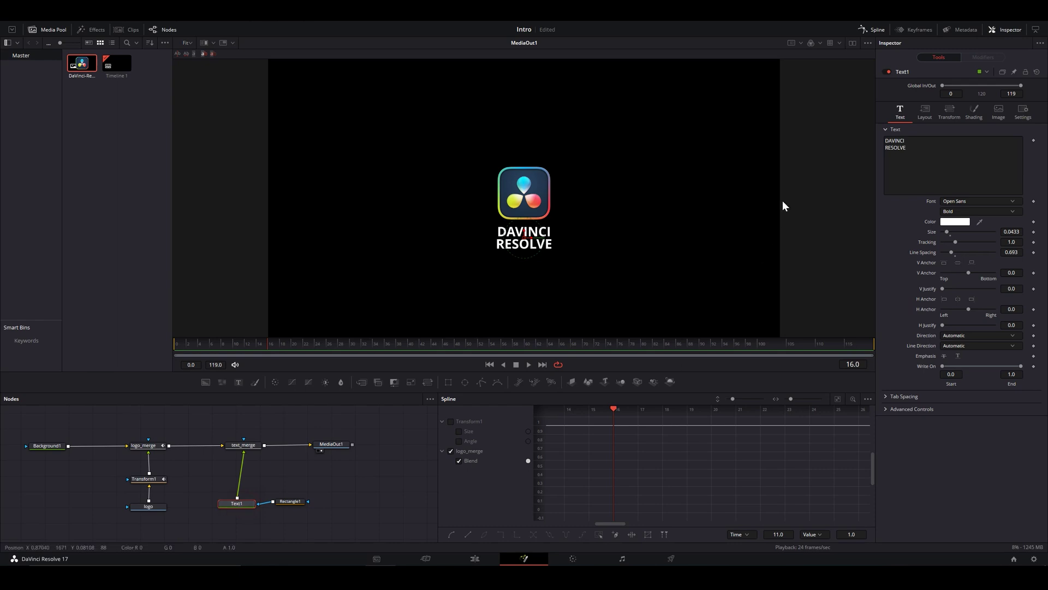
Keyframe Text1's Center at frame 16 and raise Center Y at frame 9.
{"action": "left_click", "coordinate": [925, 114]}
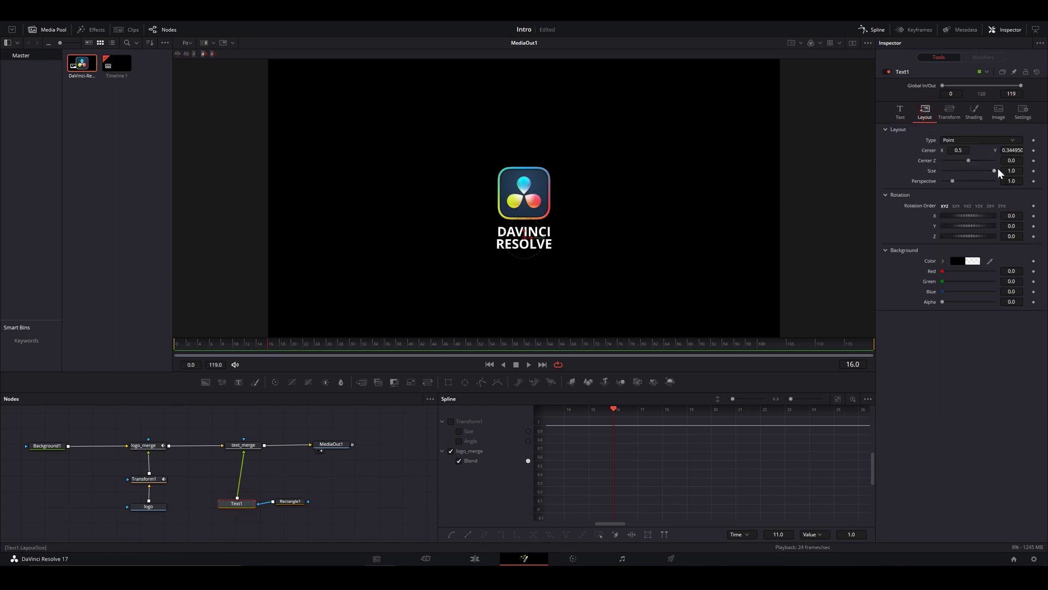
{"action": "left_click", "coordinate": [1034, 150]}
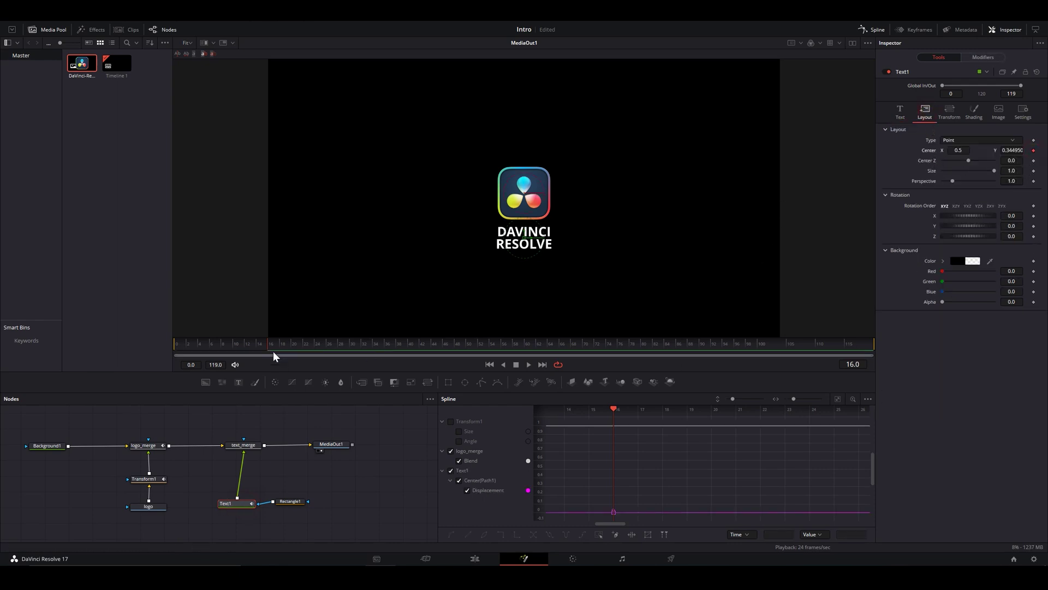
{"action": "left_click_drag", "start_coordinate": [268, 348], "coordinate": [230, 350]}
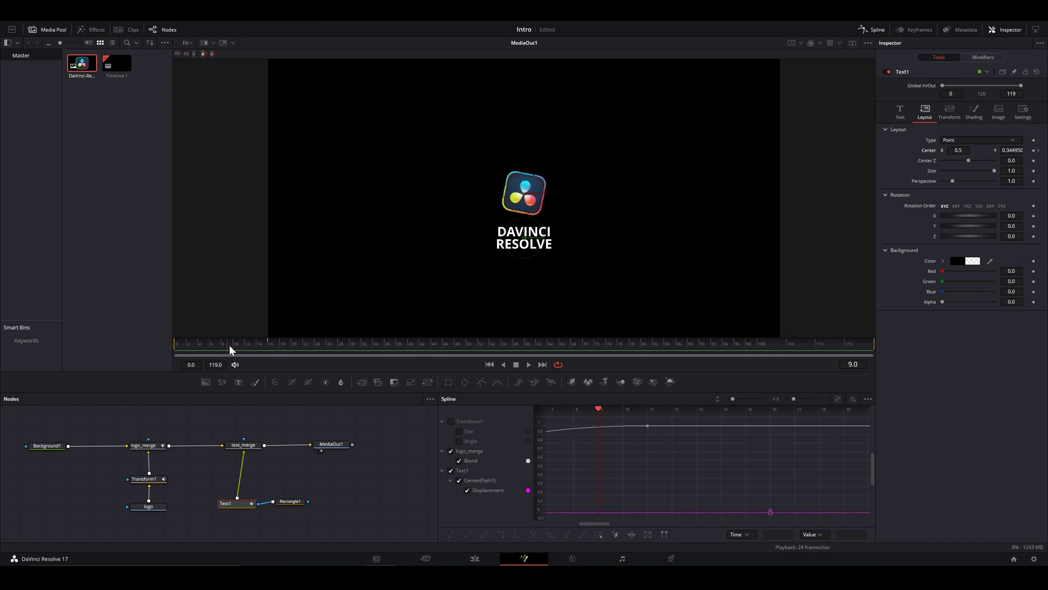
{"action": "scroll", "coordinate": [1017, 149], "scroll_direction": "up", "scroll_amount": 7}
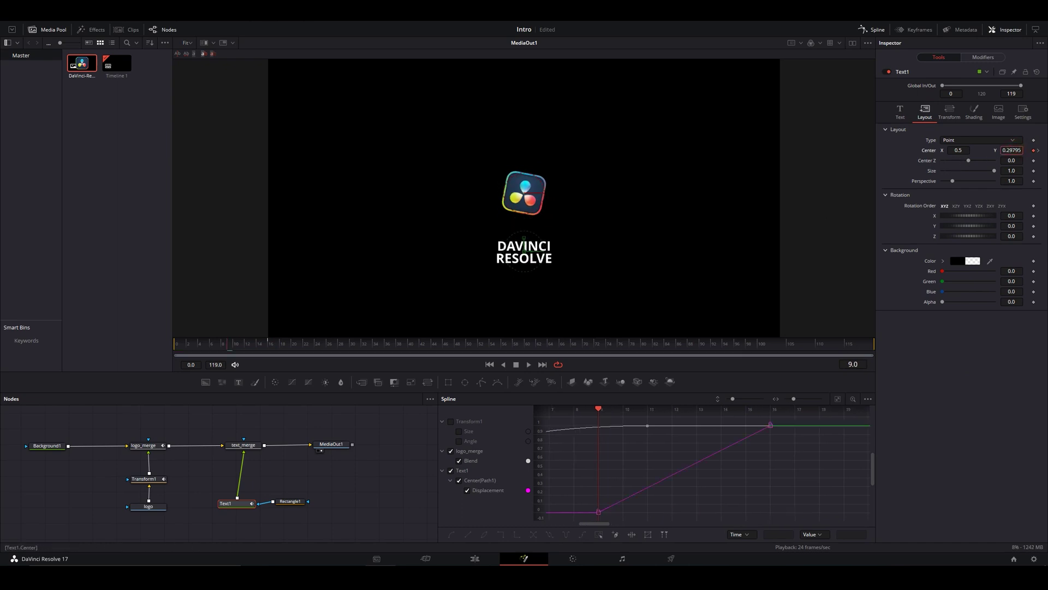
{"action": "scroll", "coordinate": [1011, 151], "scroll_direction": "up", "scroll_amount": 4}
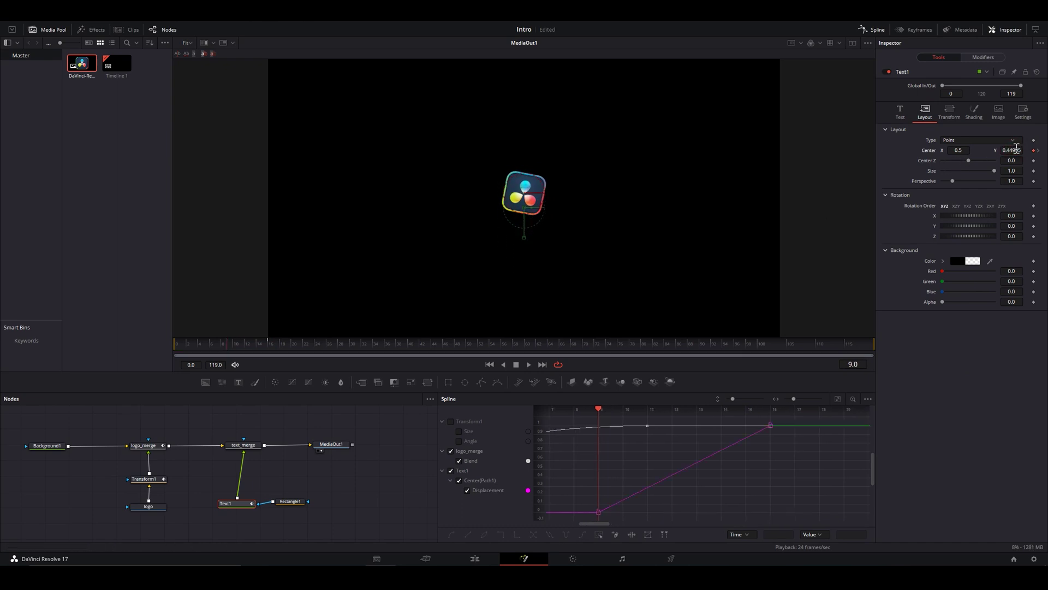
{"action": "left_click_drag", "start_coordinate": [216, 350], "coordinate": [282, 347]}
{"action": "left_click", "coordinate": [288, 502], "text": "ctrl"}
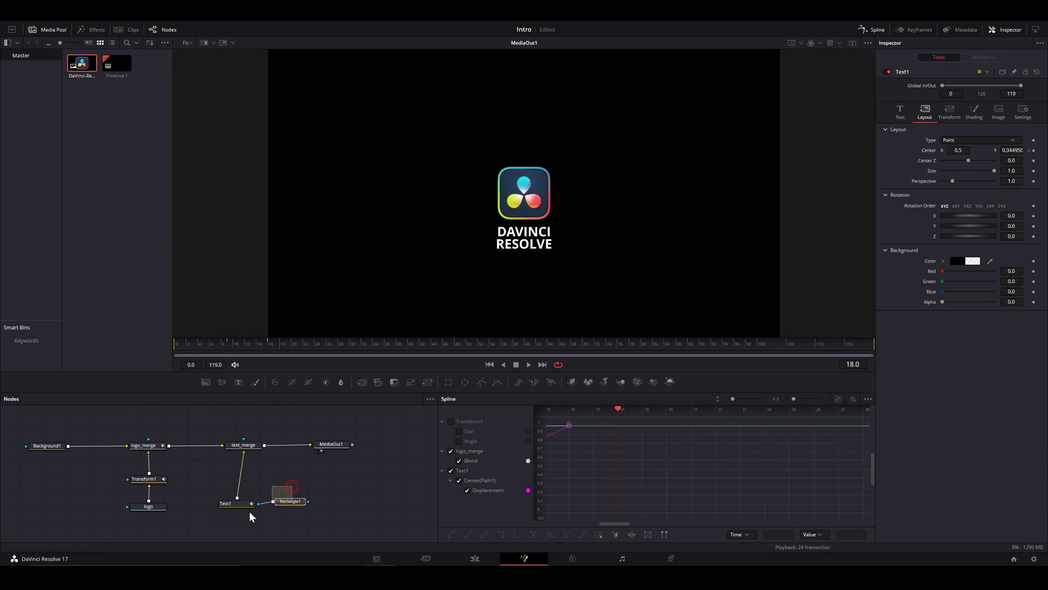
{"action": "left_click_drag", "start_coordinate": [243, 505], "coordinate": [251, 507]}
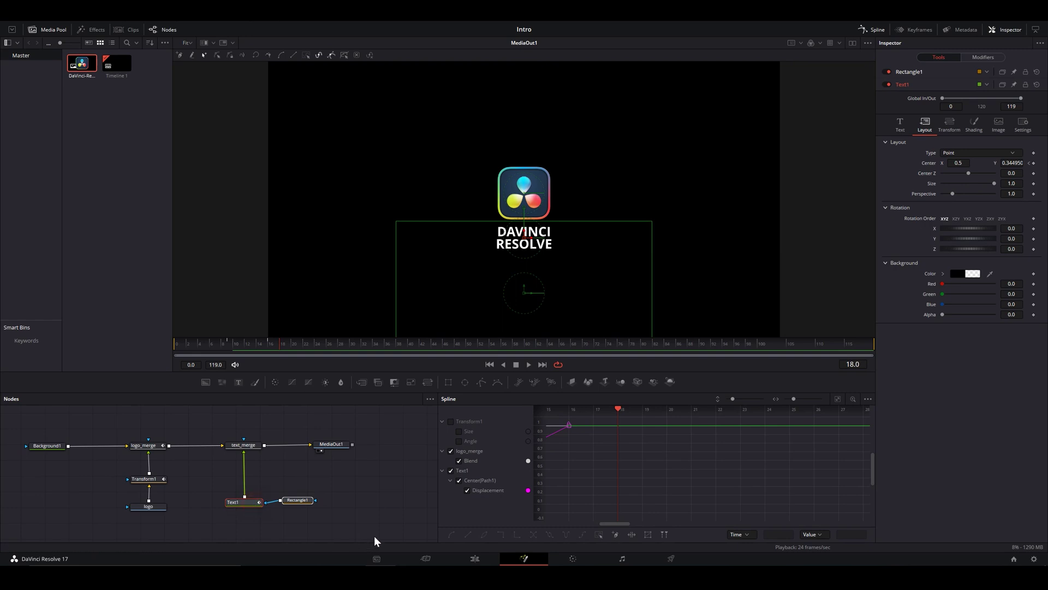
Fit the Displacement curve and drag its end keyframe handle into an eased S-curve.
{"action": "left_click", "coordinate": [450, 451]}
{"action": "left_click", "coordinate": [839, 399]}
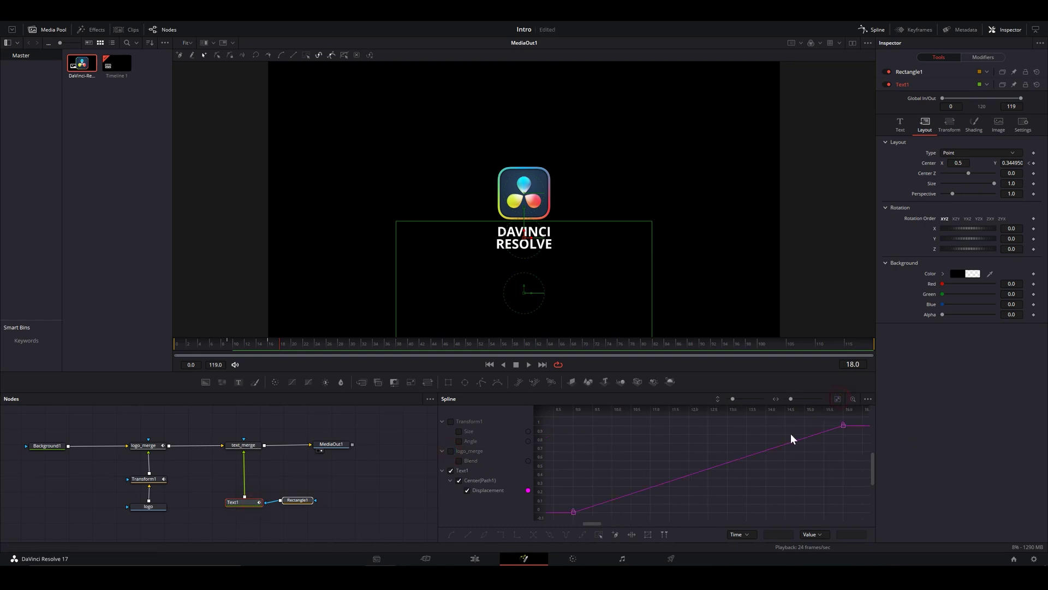
{"action": "left_click", "coordinate": [845, 426]}
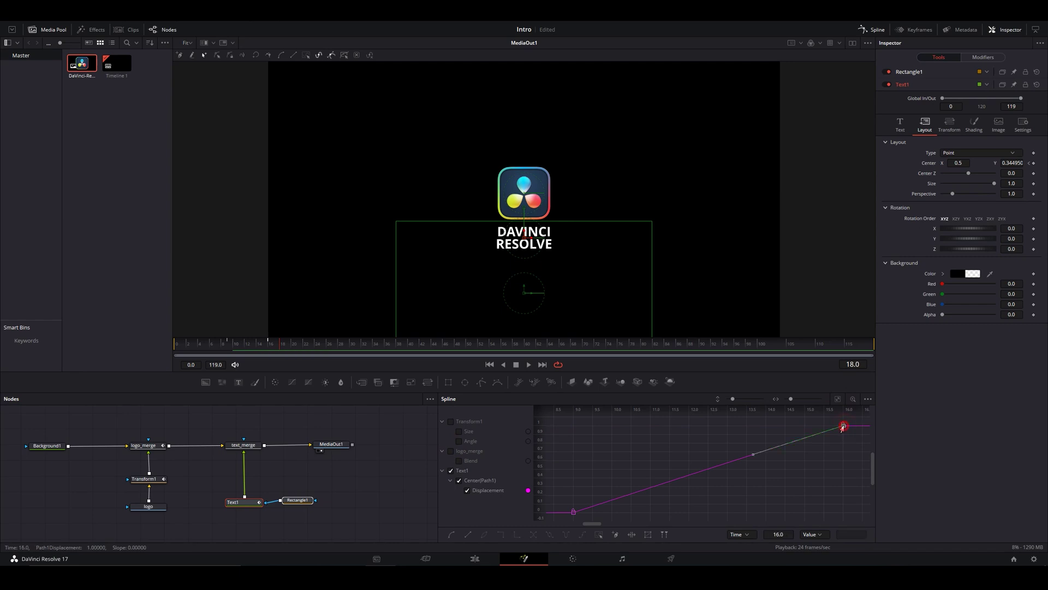
{"action": "left_click_drag", "start_coordinate": [843, 427], "coordinate": [562, 433]}
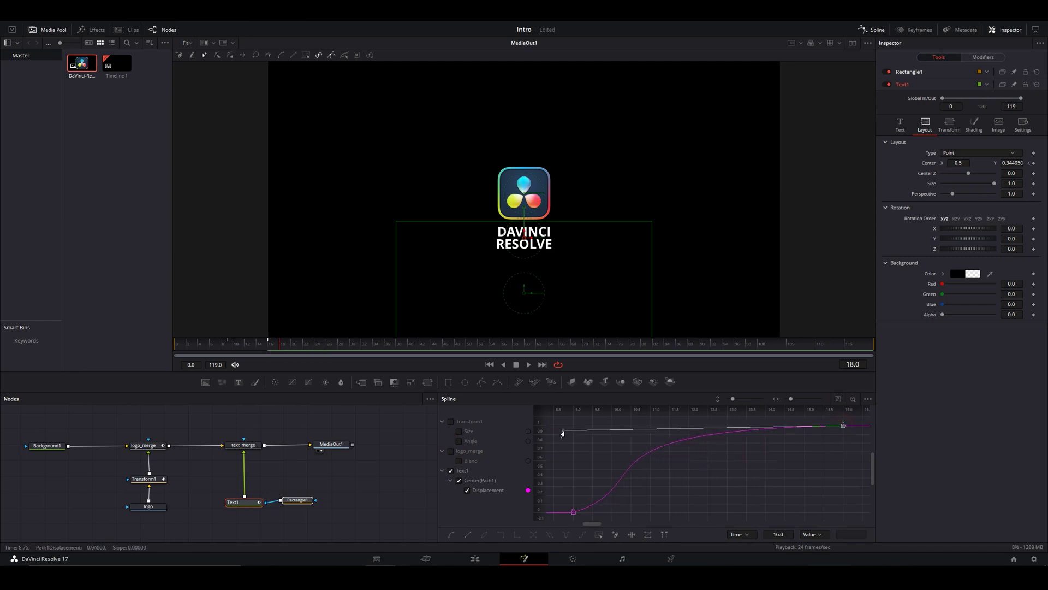
{"action": "left_click", "coordinate": [244, 445]}
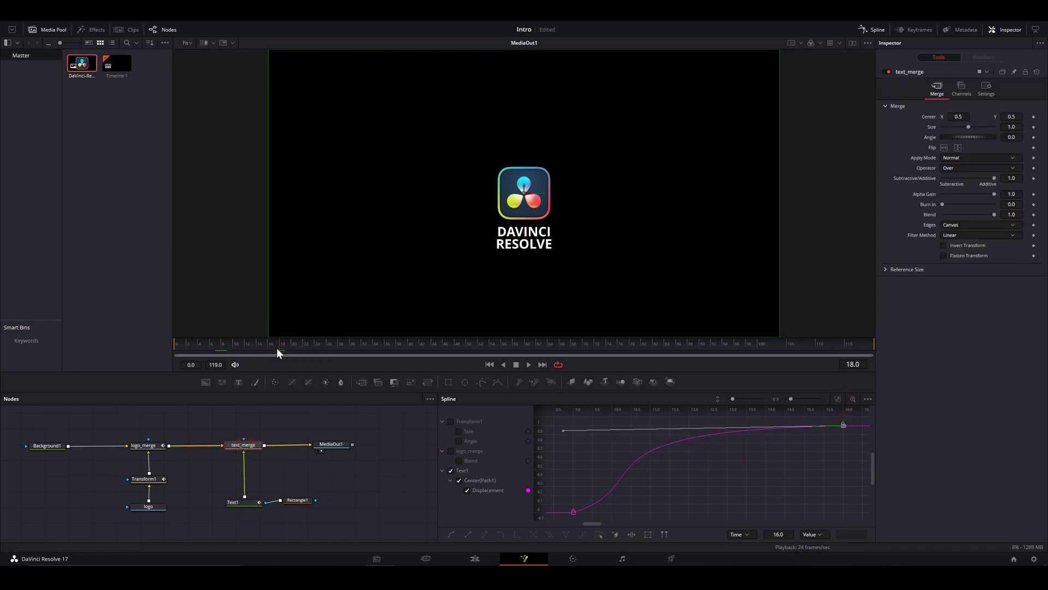
Keyframe the text_merge Blend at frame 15 and set it to 0.0 at frame 10.
{"action": "left_click_drag", "start_coordinate": [280, 349], "coordinate": [269, 351]}
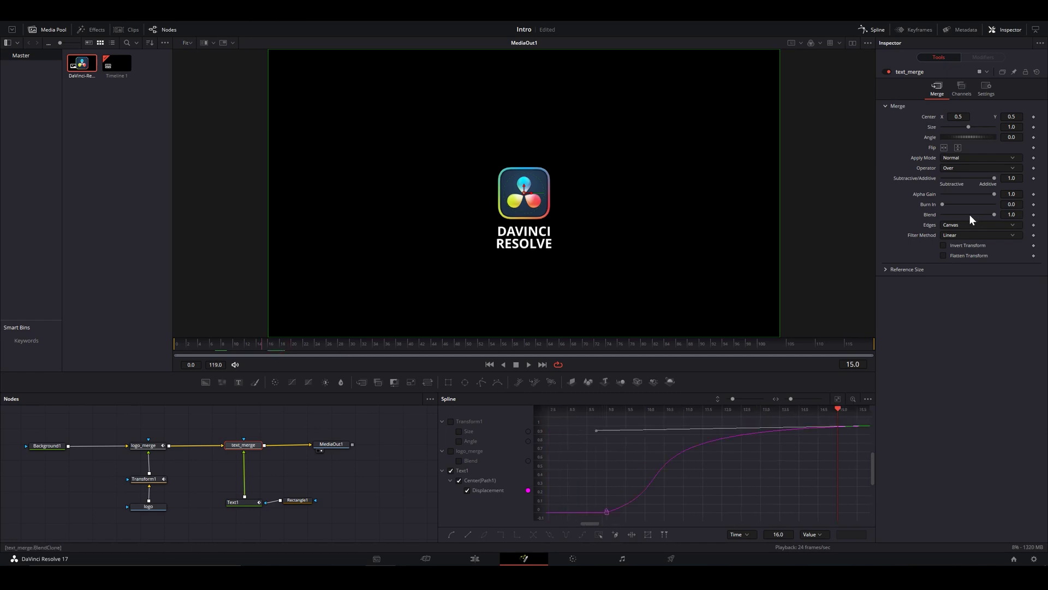
{"action": "left_click", "coordinate": [1033, 214]}
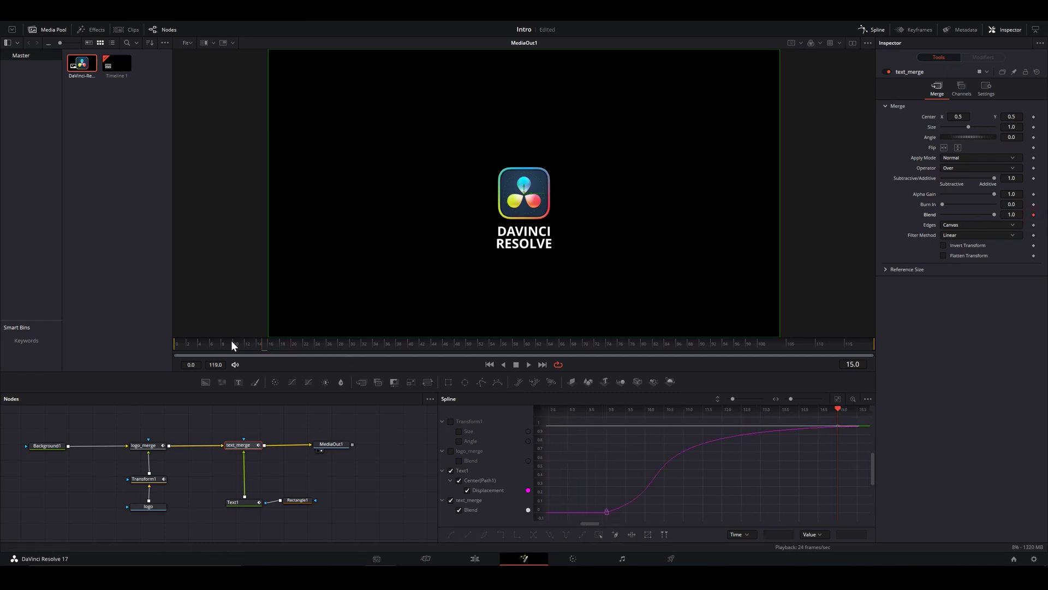
{"action": "mouse_move", "coordinate": [245, 349]}
{"action": "left_mouse_down"}
{"action": "mouse_move", "coordinate": [226, 347]}
{"action": "mouse_move", "coordinate": [236, 350]}
{"action": "left_mouse_up"}
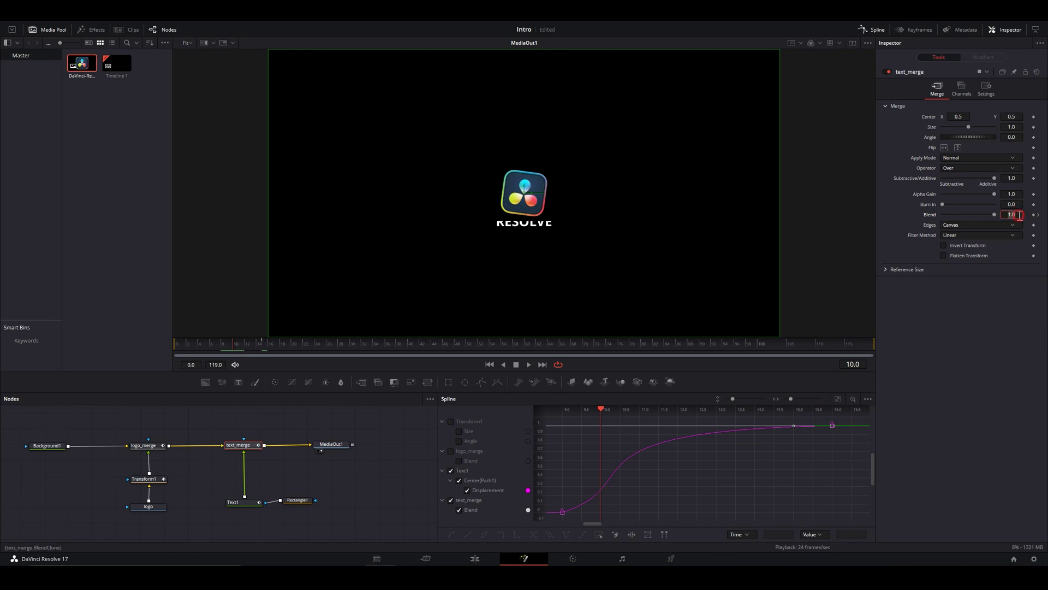
{"action": "left_click", "coordinate": [1020, 216]}
{"action": "type", "text": "0"}
{"action": "key", "text": "Tab"}
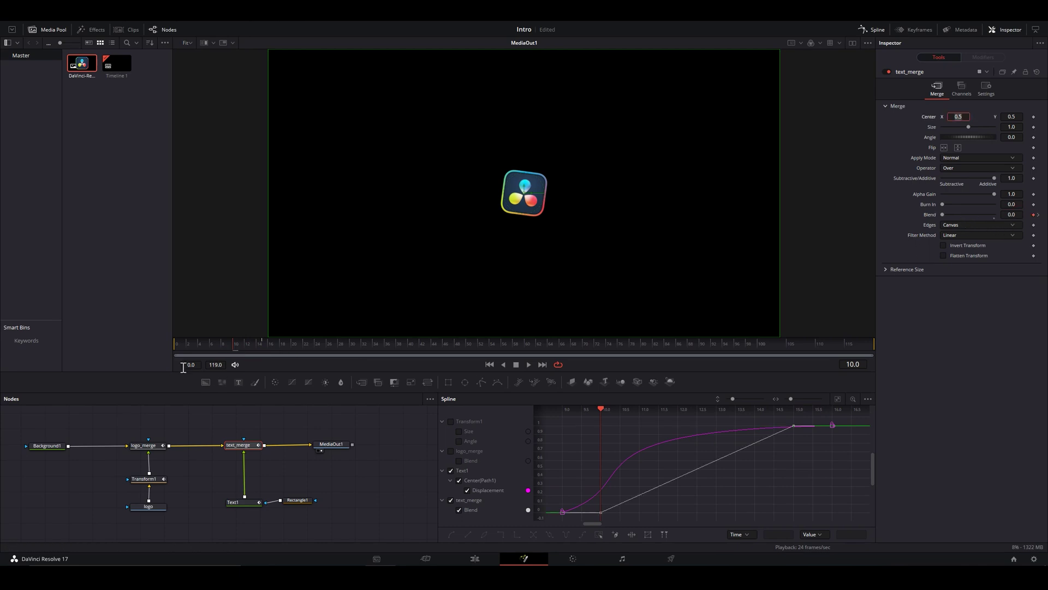
Preview the text appearing, then set text_merge Blend to 0.8 at frame 15.
{"action": "left_click_drag", "start_coordinate": [233, 349], "coordinate": [266, 360]}
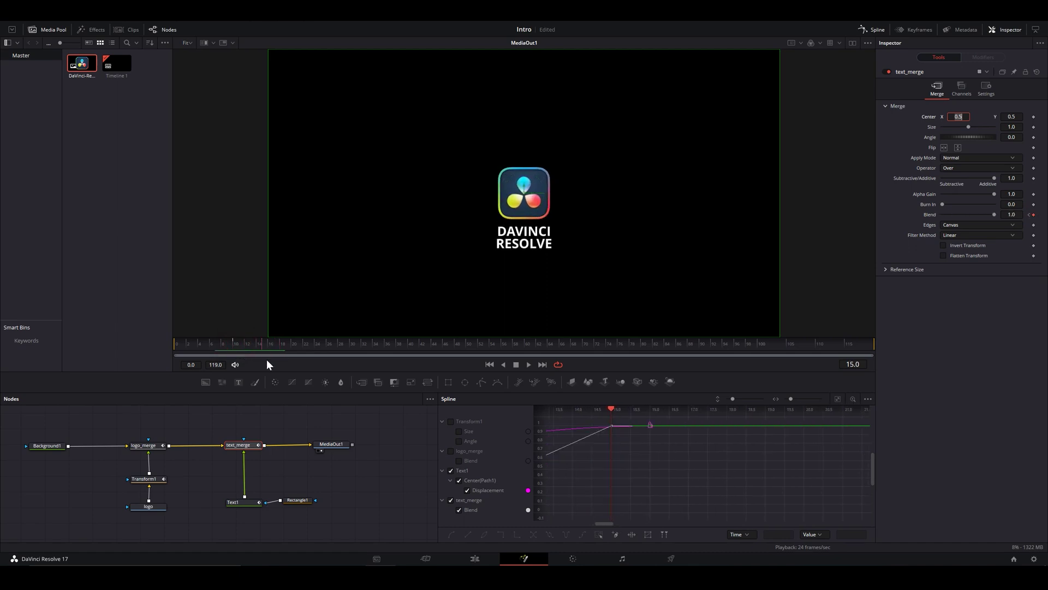
{"action": "left_click", "coordinate": [247, 506]}
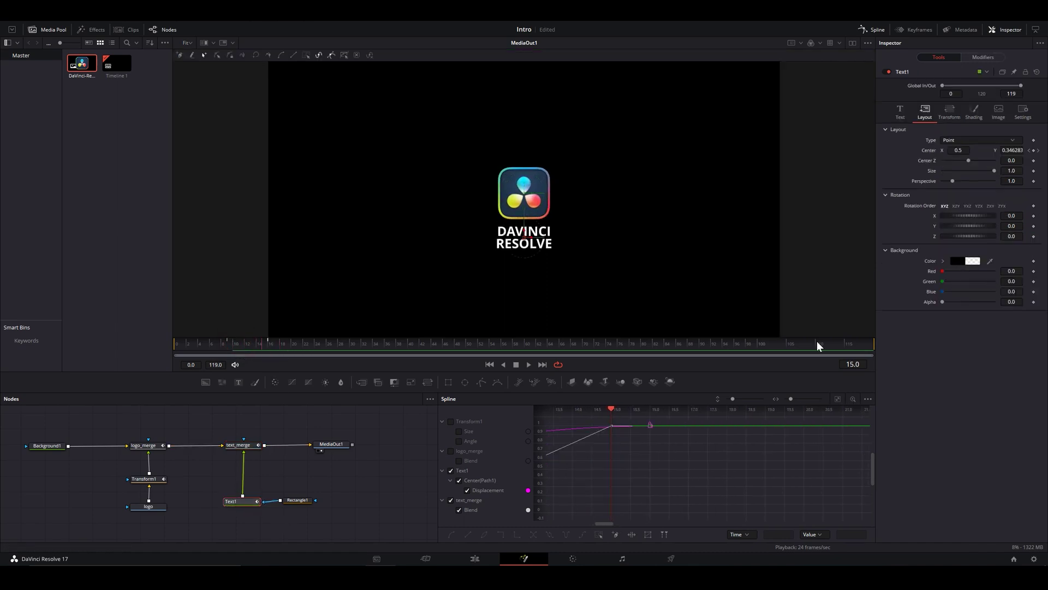
{"action": "left_click", "coordinate": [252, 446]}
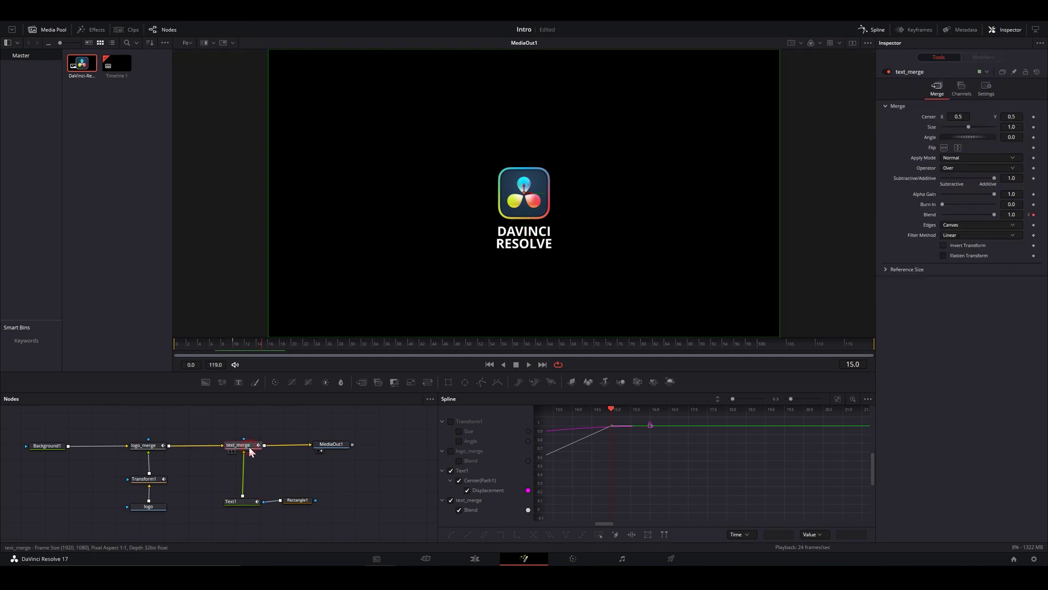
{"action": "left_click", "coordinate": [1017, 216]}
{"action": "type", "text": "0.8"}
{"action": "key", "text": "Tab"}
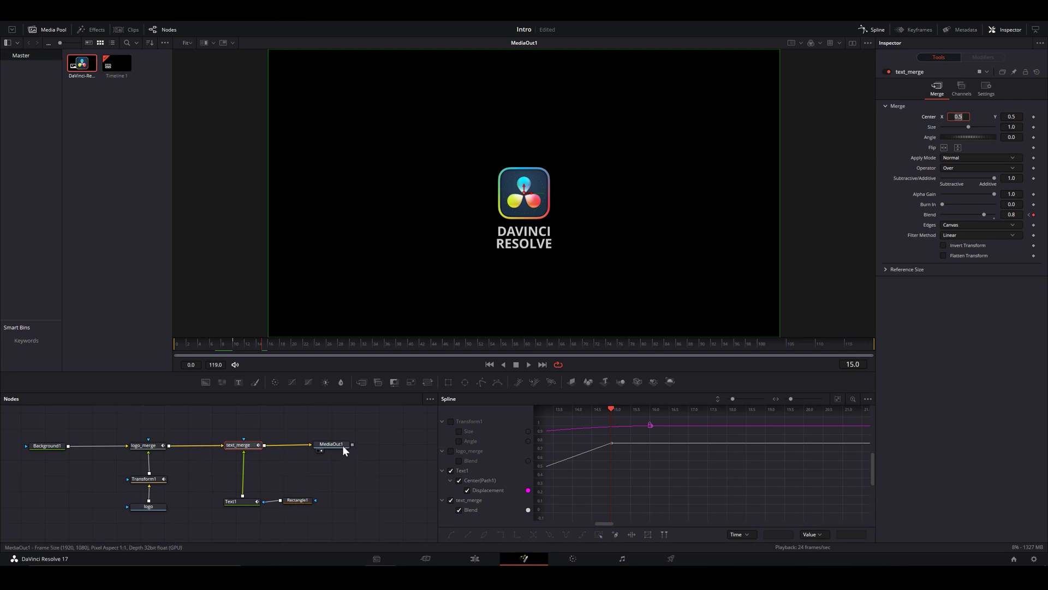
Move MediaOut1 further right in the node graph and reselect text_merge.
{"action": "left_click_drag", "start_coordinate": [345, 448], "coordinate": [367, 449]}
{"action": "left_click", "coordinate": [257, 353]}
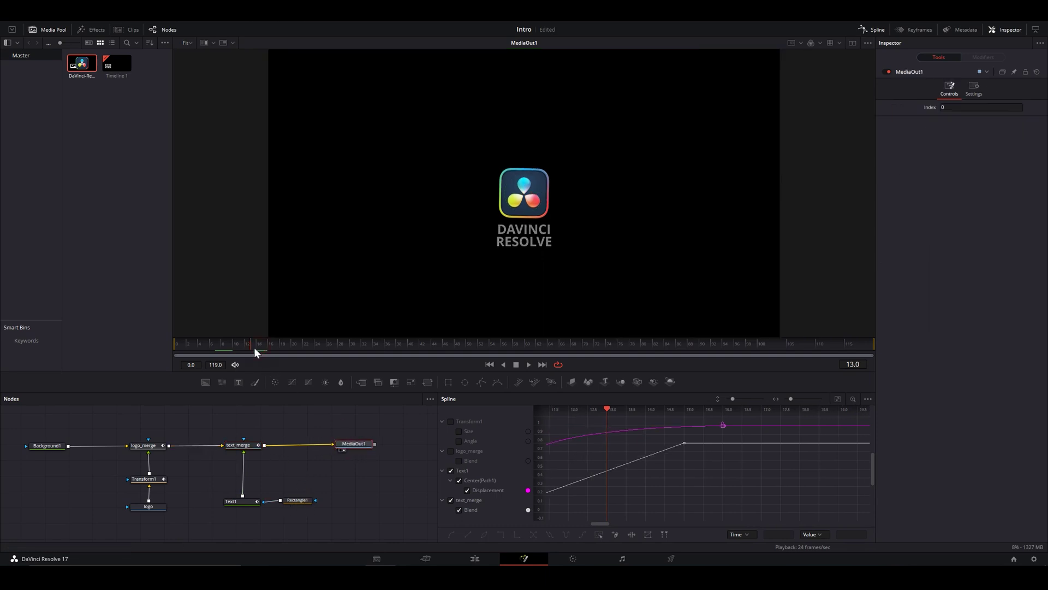
{"action": "left_click", "coordinate": [260, 352]}
{"action": "left_click", "coordinate": [244, 447]}
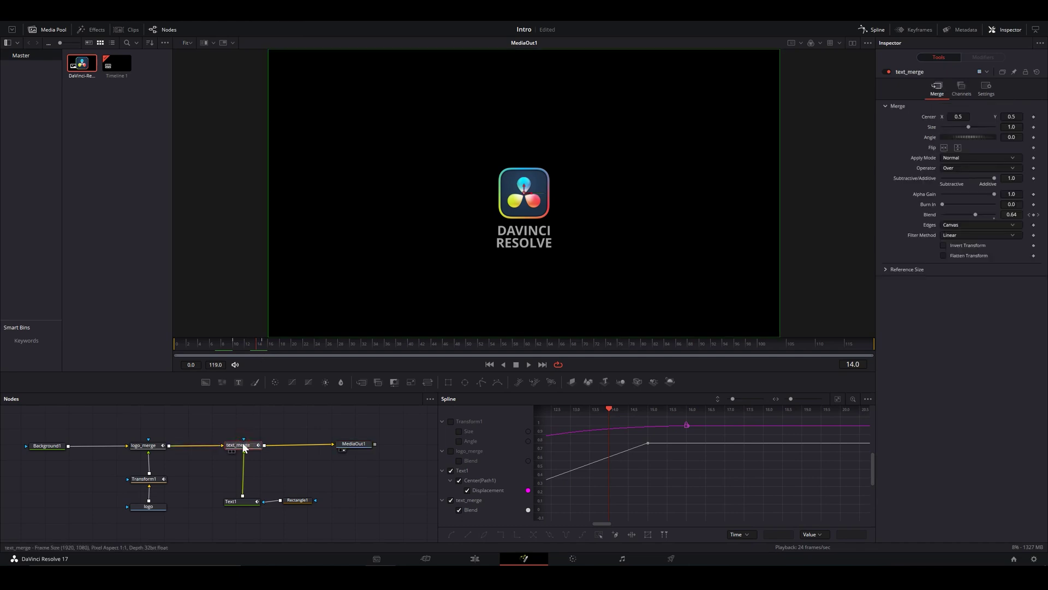
Insert a Motion Blur node after text_merge and line it up before MediaOut1.
{"action": "key", "text": "shift+space"}
{"action": "type", "text": "MOTION"}
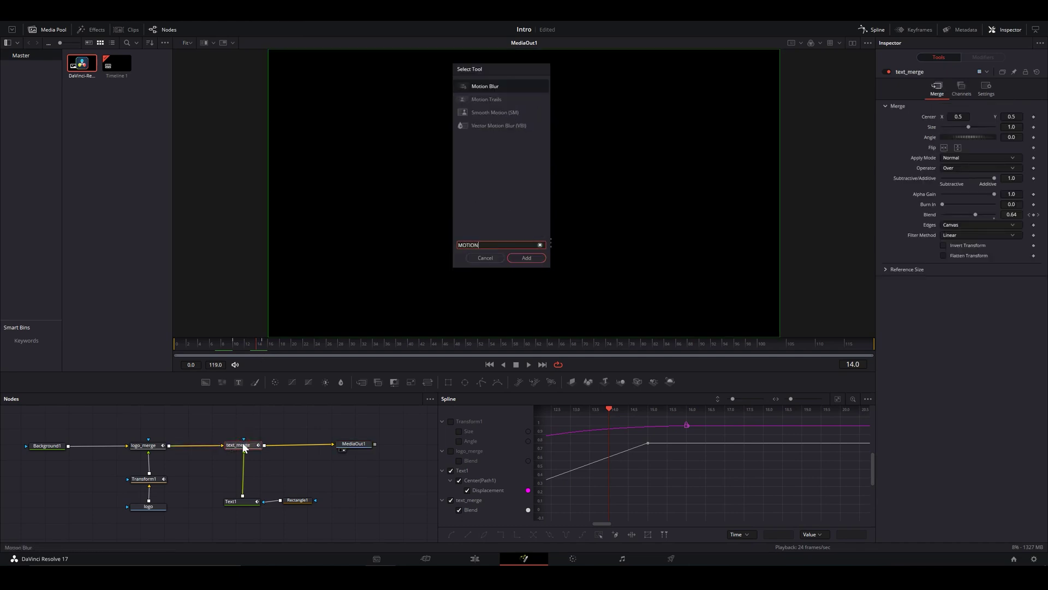
{"action": "key", "text": "Return"}
{"action": "left_click_drag", "start_coordinate": [291, 445], "coordinate": [297, 445]}
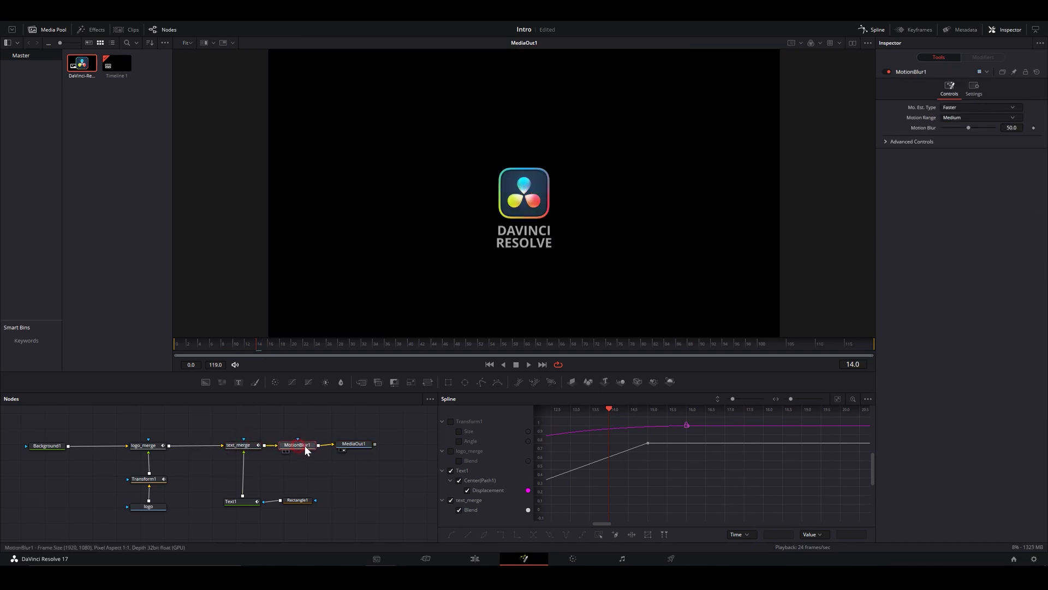
{"action": "left_click_drag", "start_coordinate": [258, 355], "coordinate": [221, 354]}
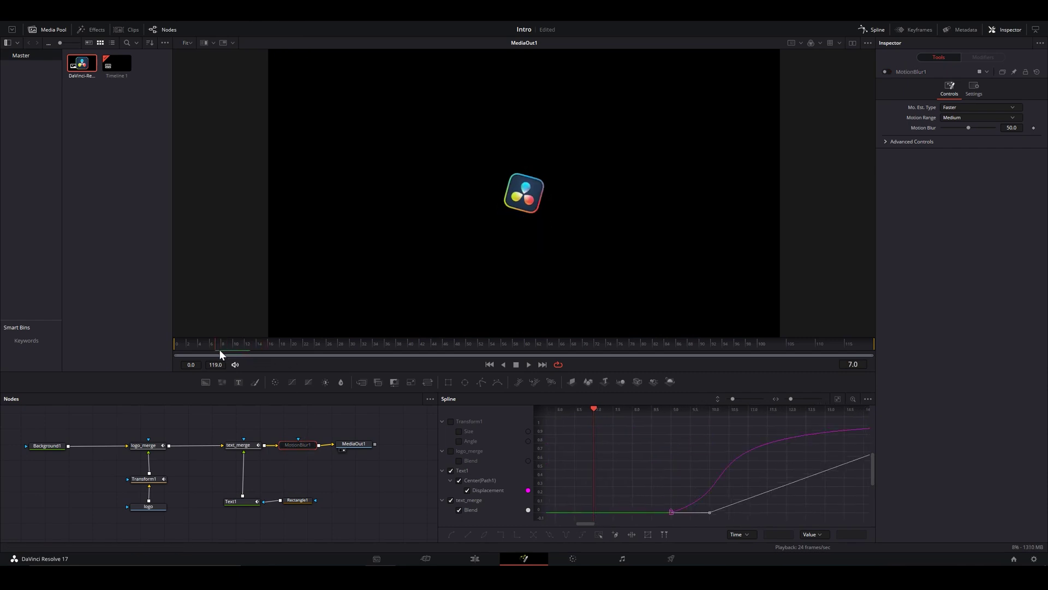
Compare the logo with motion blur off and on, choose Better estimation, and preview.
{"action": "left_click", "coordinate": [888, 73]}
{"action": "left_click", "coordinate": [887, 73]}
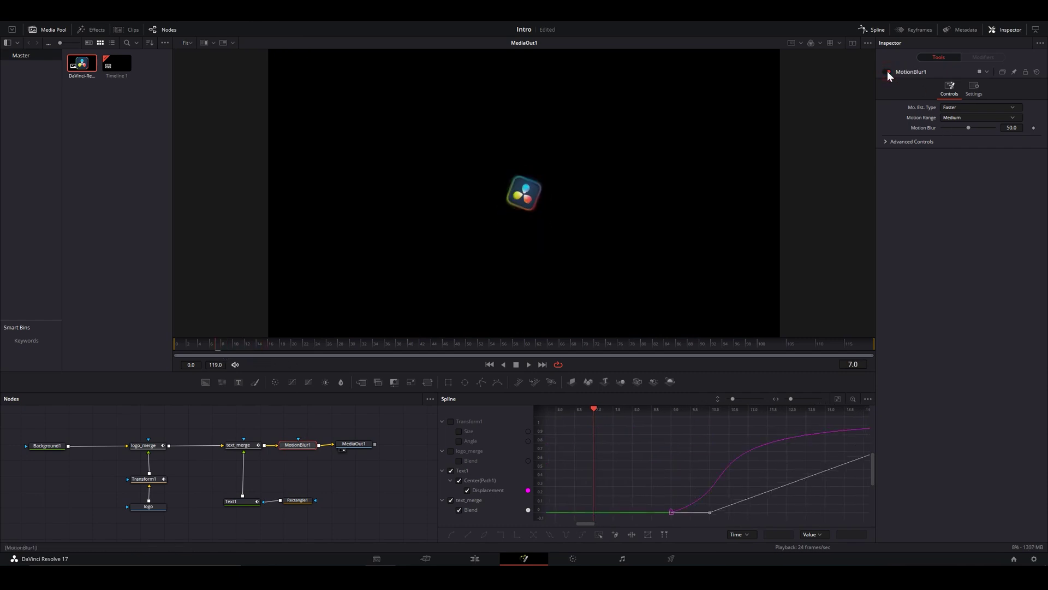
{"action": "left_click", "coordinate": [887, 72]}
{"action": "left_click", "coordinate": [888, 73]}
{"action": "left_click", "coordinate": [972, 108]}
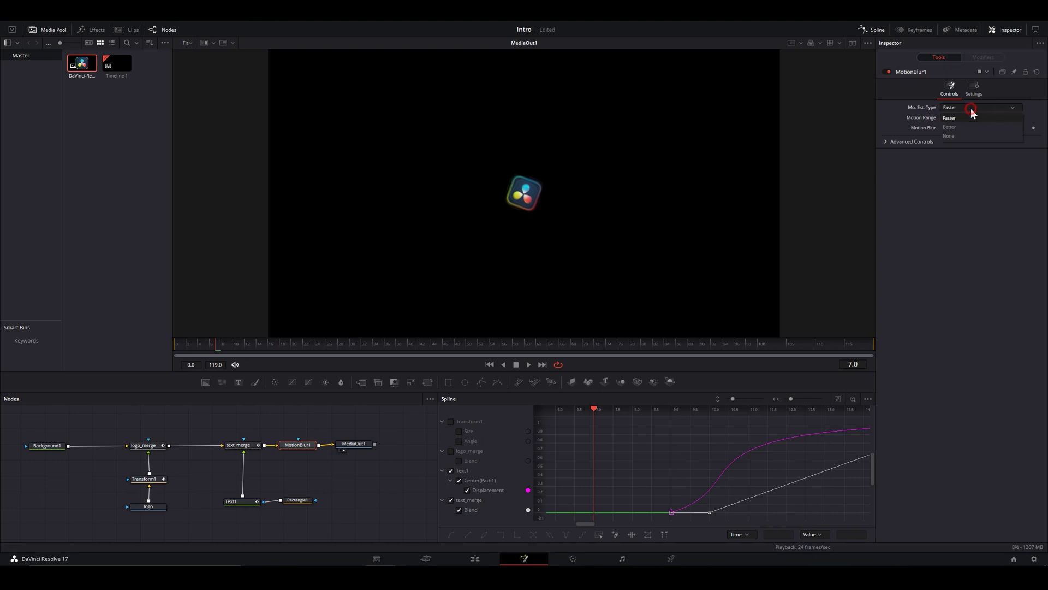
{"action": "left_click", "coordinate": [966, 128]}
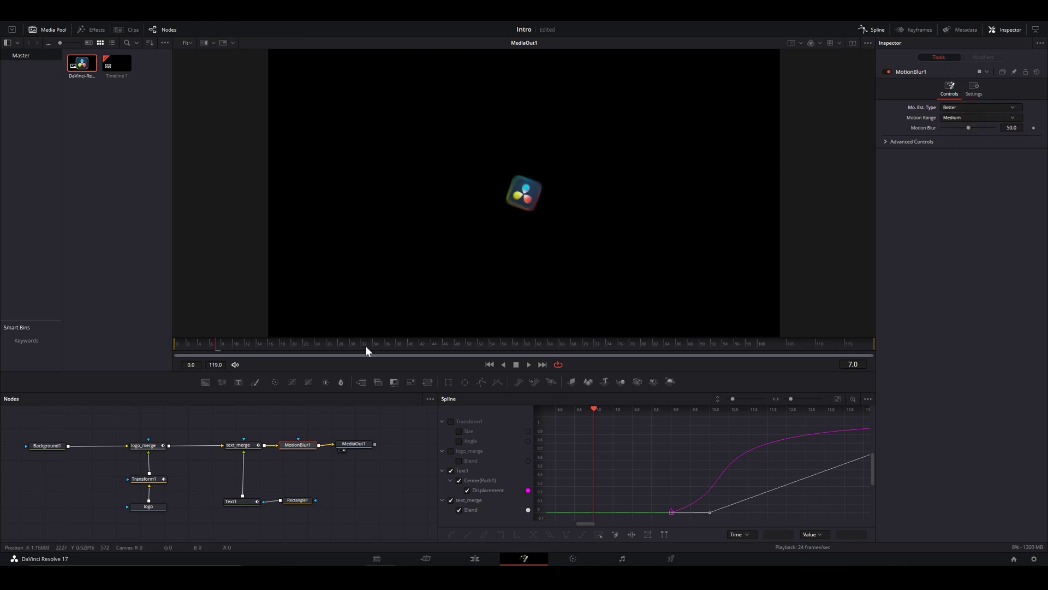
{"action": "left_click", "coordinate": [179, 345]}
{"action": "key", "text": "space"}
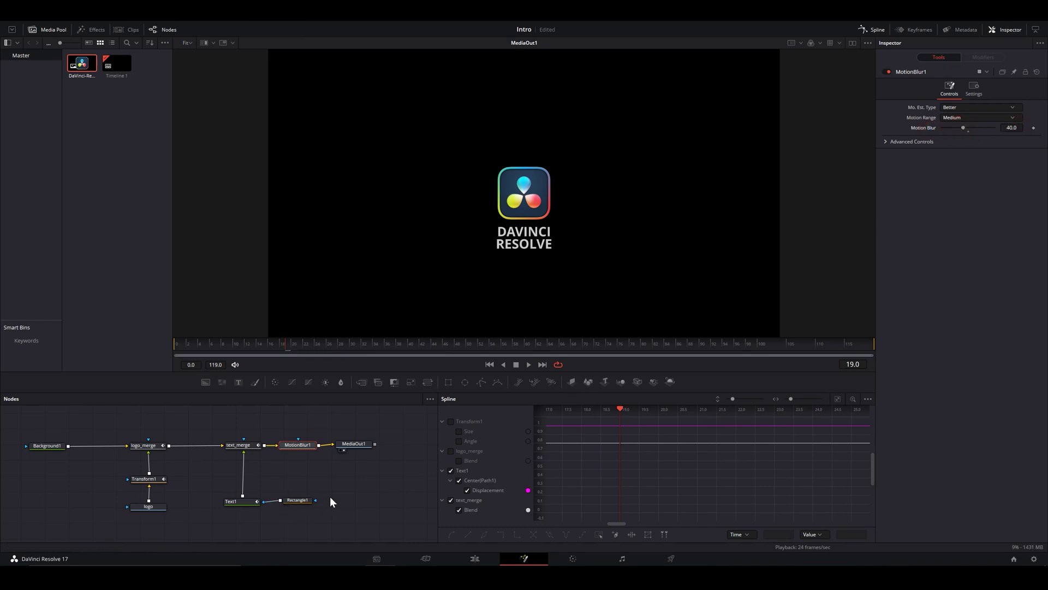
Tidy the text_merge, Text1 and Rectangle1 nodes into alignment in the graph.
{"action": "left_click", "coordinate": [241, 444]}
{"action": "left_click", "coordinate": [244, 503], "text": "ctrl"}
{"action": "left_click_drag", "start_coordinate": [245, 505], "coordinate": [236, 506]}
{"action": "left_click", "coordinate": [234, 500]}
{"action": "left_click", "coordinate": [293, 500]}
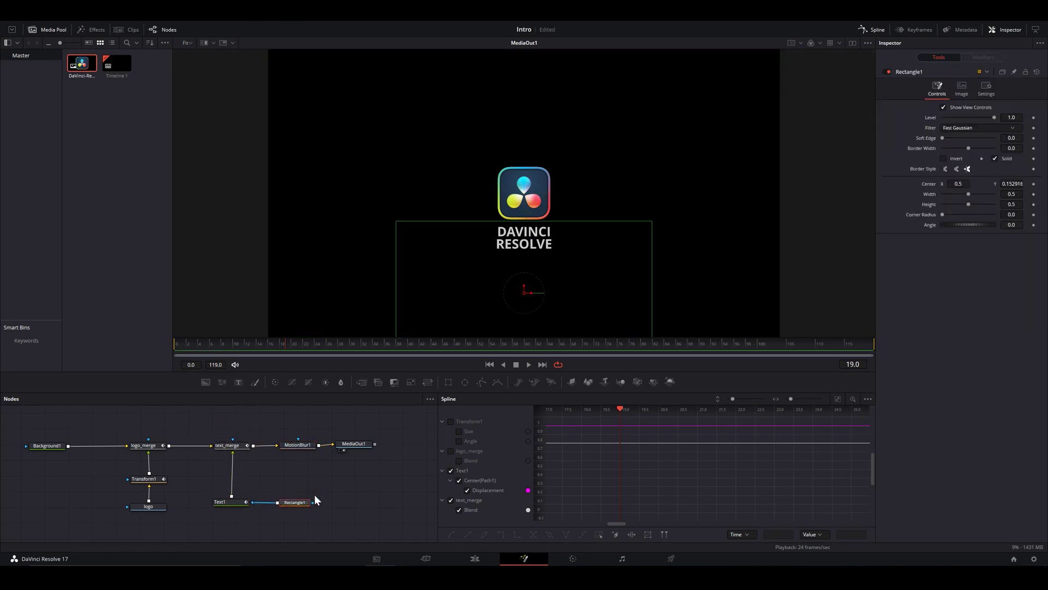
{"action": "left_click", "coordinate": [232, 445]}
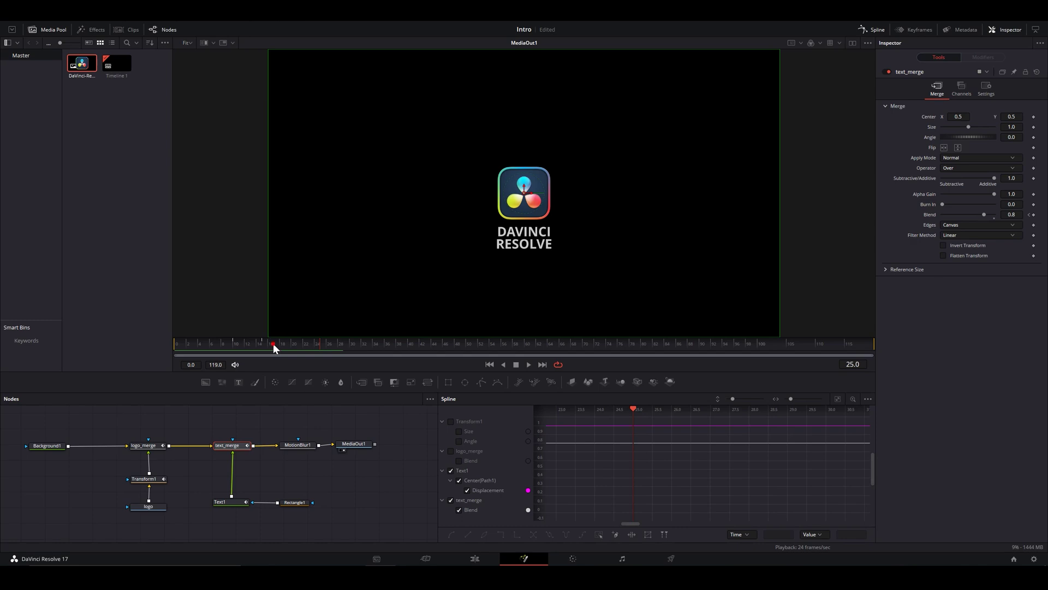
Show only the text_merge Blend curve in the Spline editor and smooth its keyframes.
{"action": "left_click_drag", "start_coordinate": [274, 349], "coordinate": [265, 348]}
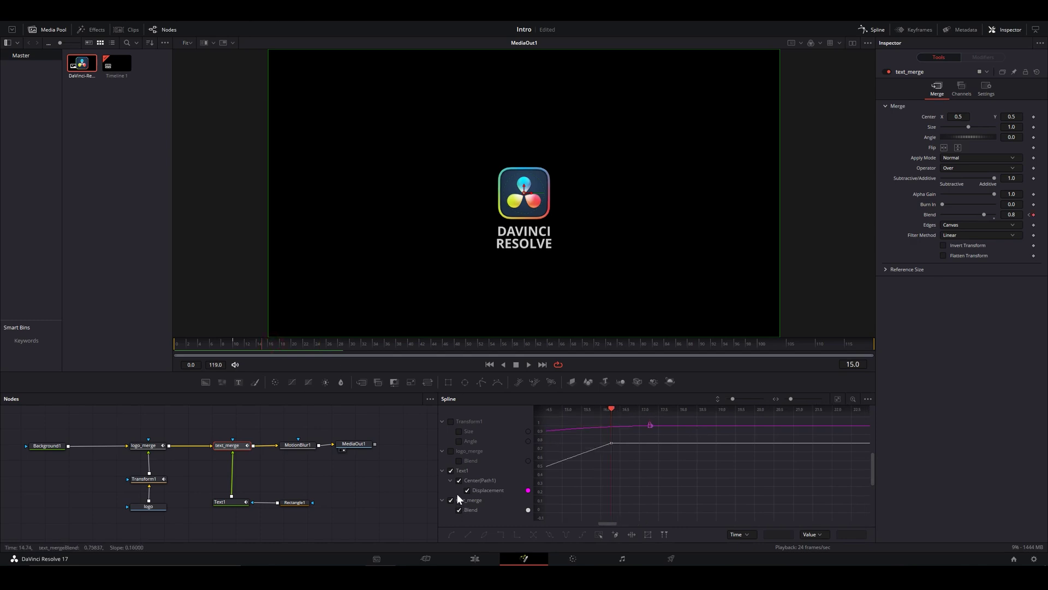
{"action": "left_click", "coordinate": [451, 471]}
{"action": "left_click", "coordinate": [467, 510]}
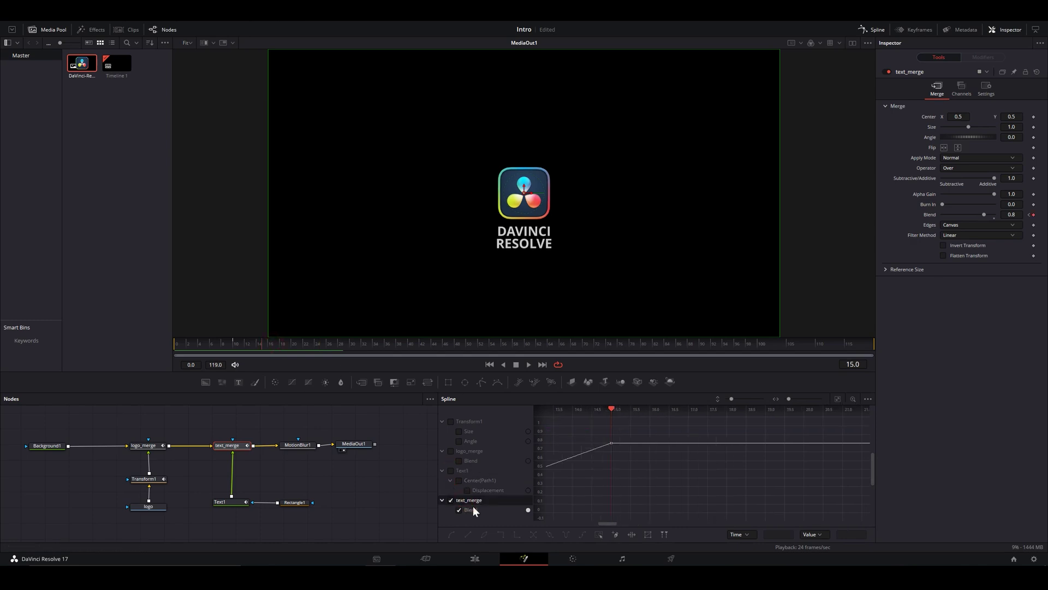
{"action": "left_click", "coordinate": [838, 399]}
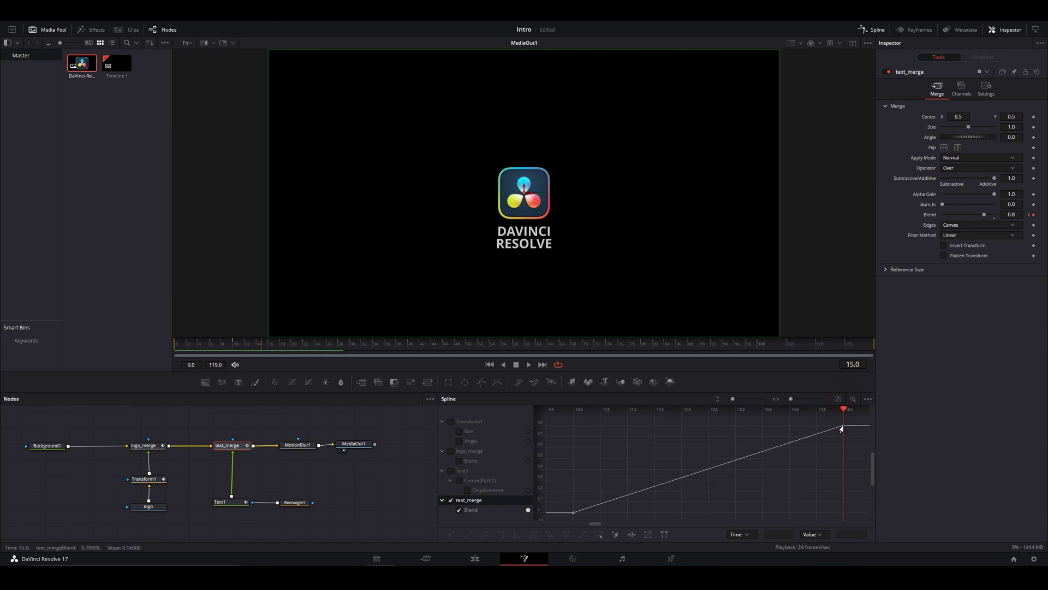
{"action": "left_click_drag", "start_coordinate": [841, 429], "coordinate": [582, 433]}
Play the intro from the start to check the smoothed text fade.
{"action": "left_click", "coordinate": [197, 349]}
{"action": "key", "text": "space"}
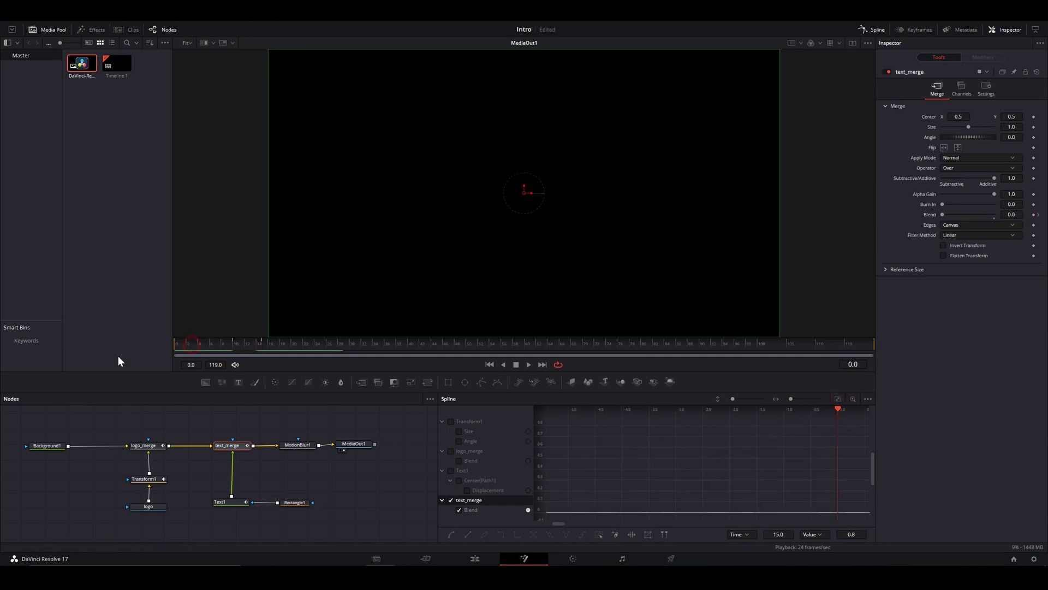
{"action": "key", "text": "space"}
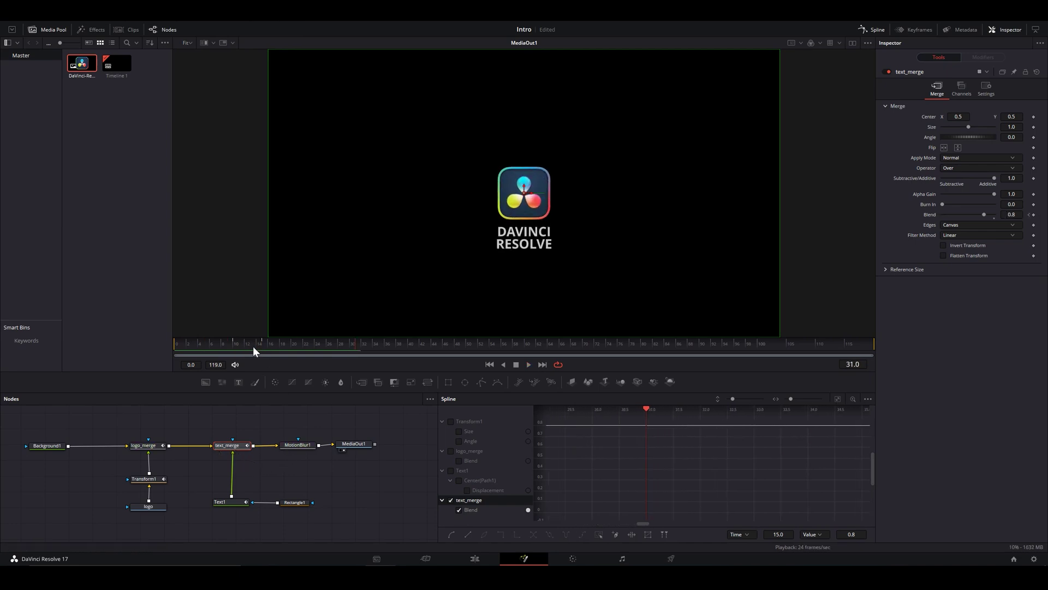
{"action": "left_click", "coordinate": [227, 347]}
{"action": "left_click", "coordinate": [208, 349]}
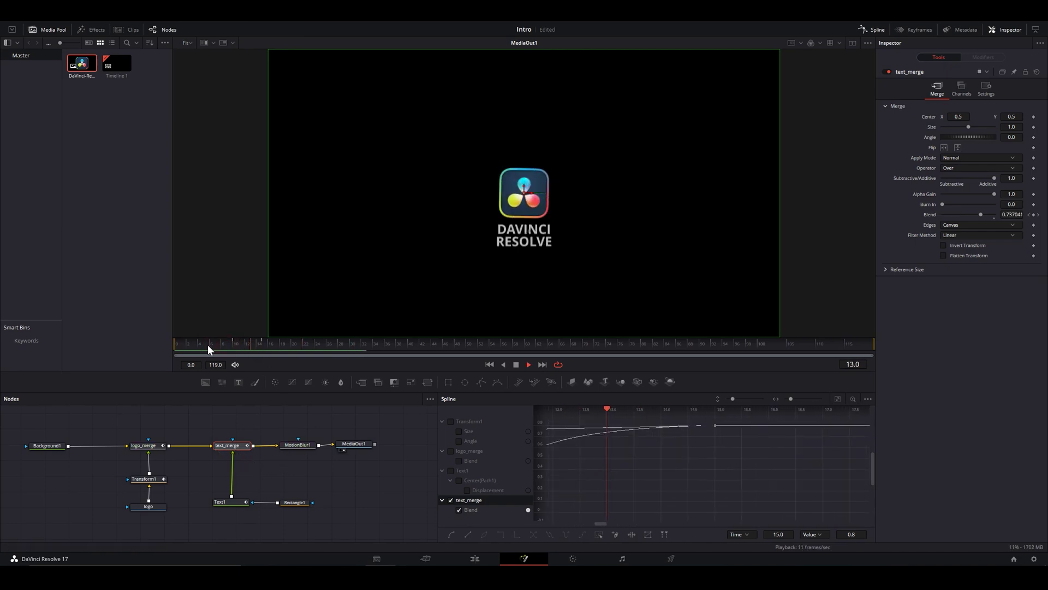
On the Edit page, raise the clip's vertical position to about 45 and preview it.
{"action": "key", "text": "shift+4"}
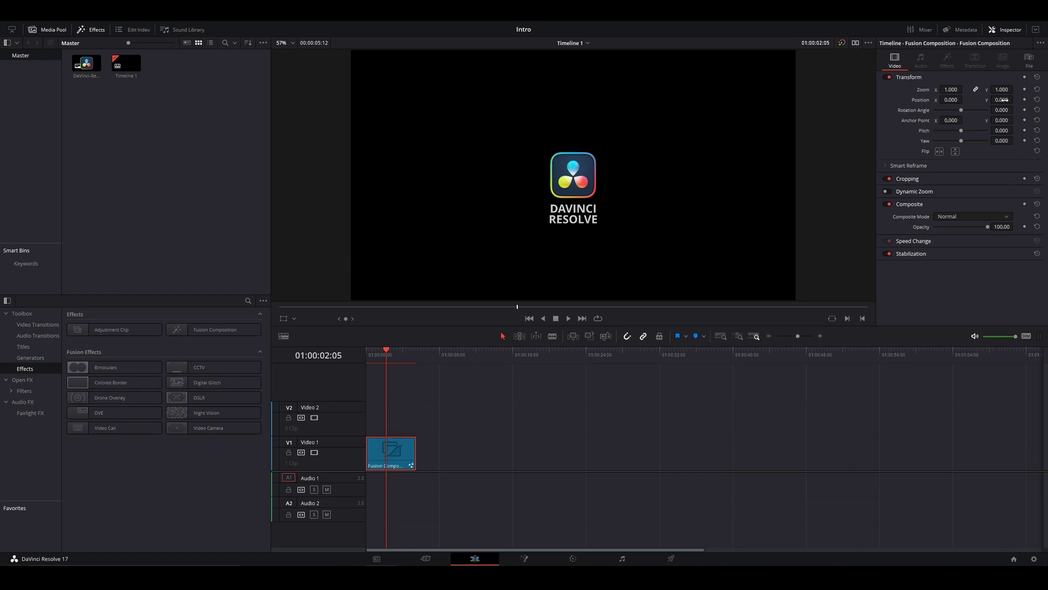
{"action": "left_click_drag", "start_coordinate": [1003, 99], "coordinate": [1016, 99]}
{"action": "key", "text": "Home"}
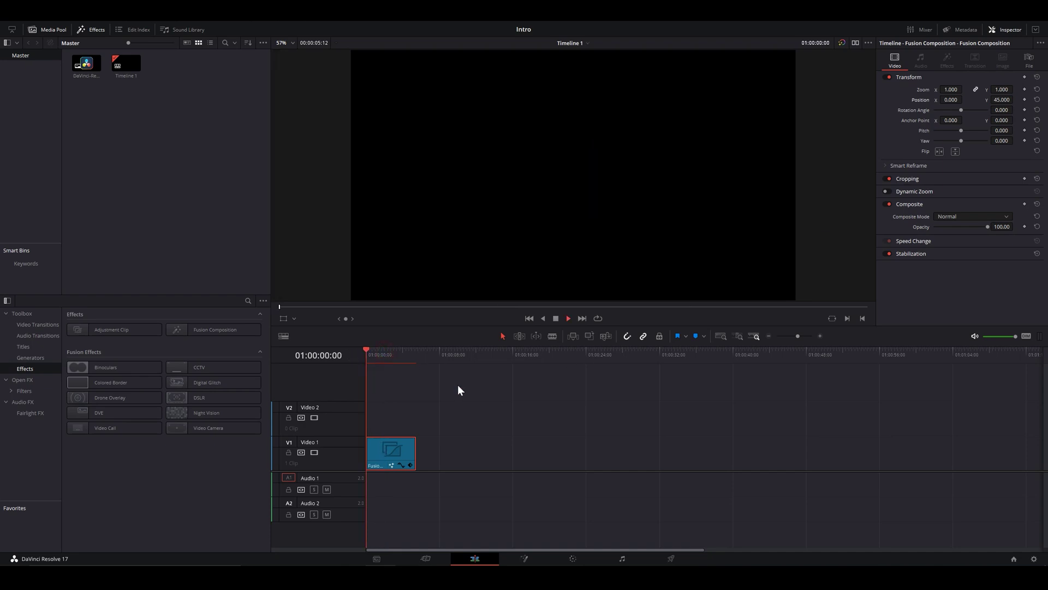
{"action": "key", "text": "space"}
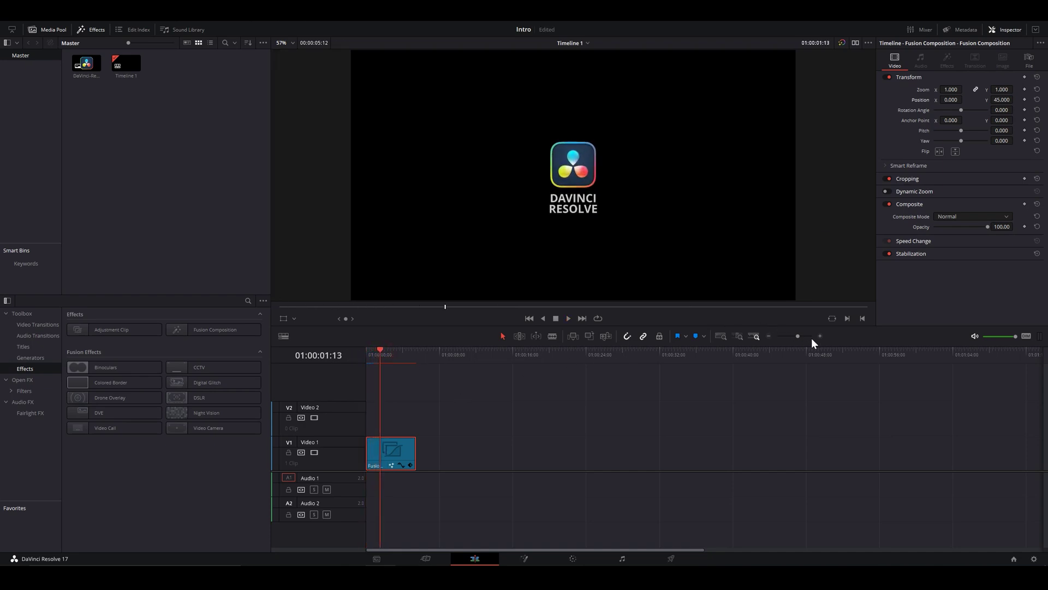
{"action": "left_click", "coordinate": [806, 336]}
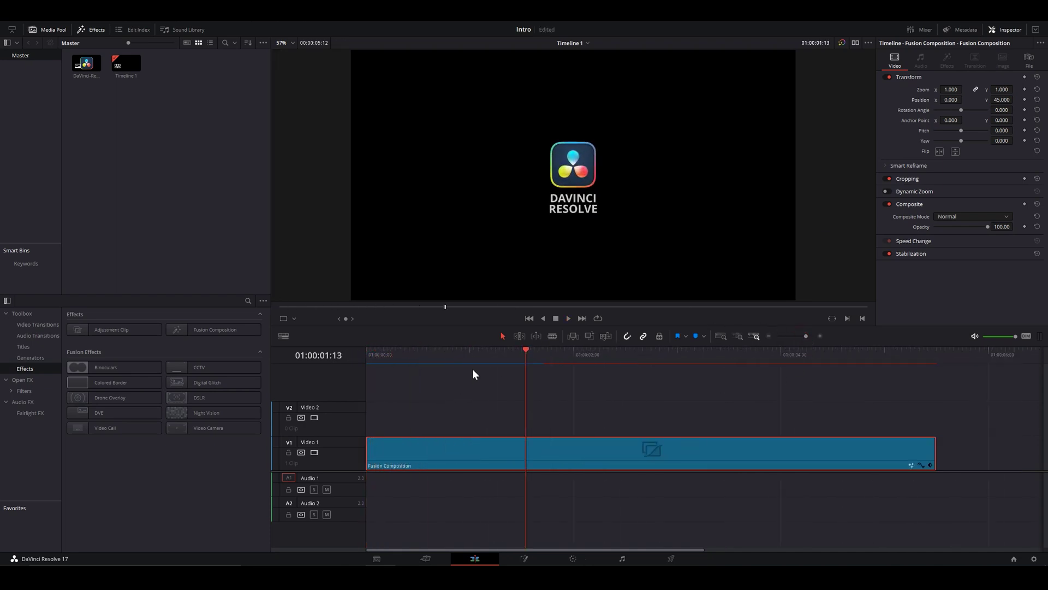
{"action": "key", "text": "Home"}
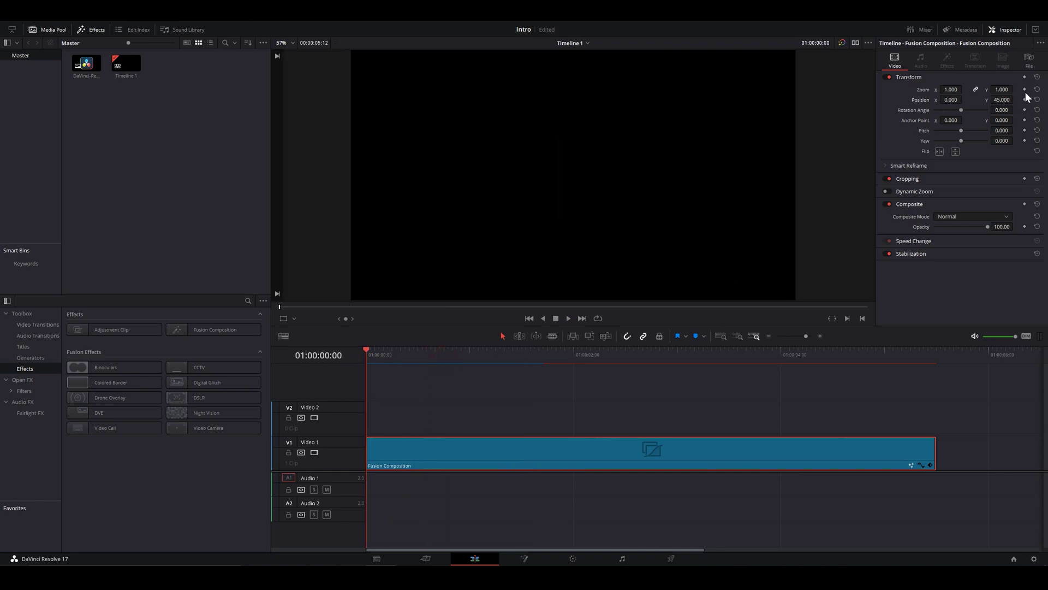
Animate the clip's zoom to 1.220 and fade it to 0 opacity near its end.
{"action": "left_click_drag", "start_coordinate": [912, 355], "coordinate": [872, 362]}
{"action": "left_click_drag", "start_coordinate": [1002, 89], "coordinate": [1015, 90]}
{"action": "key", "text": "j"}
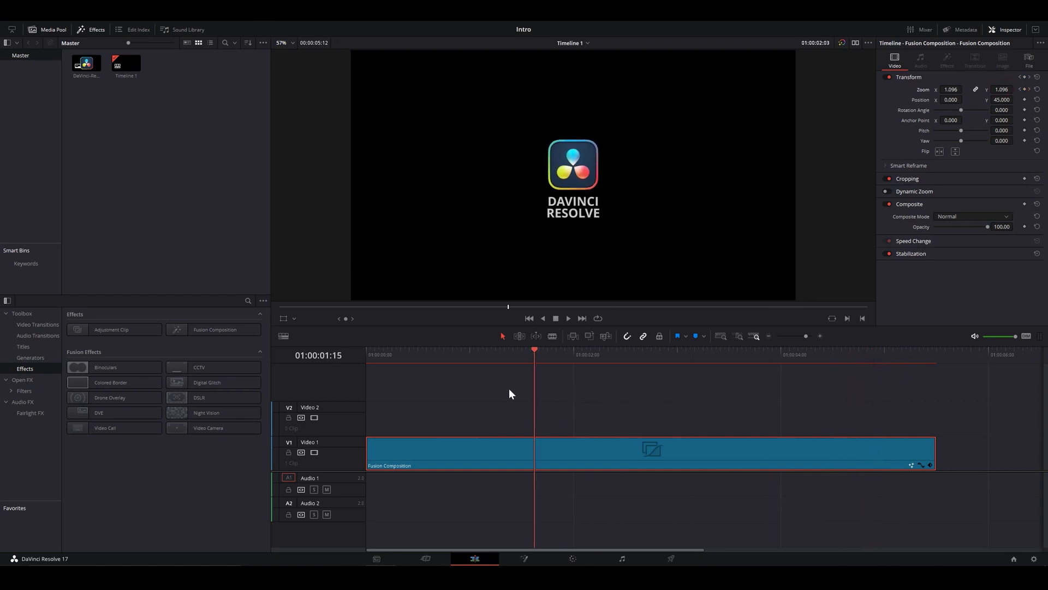
{"action": "key", "text": "space"}
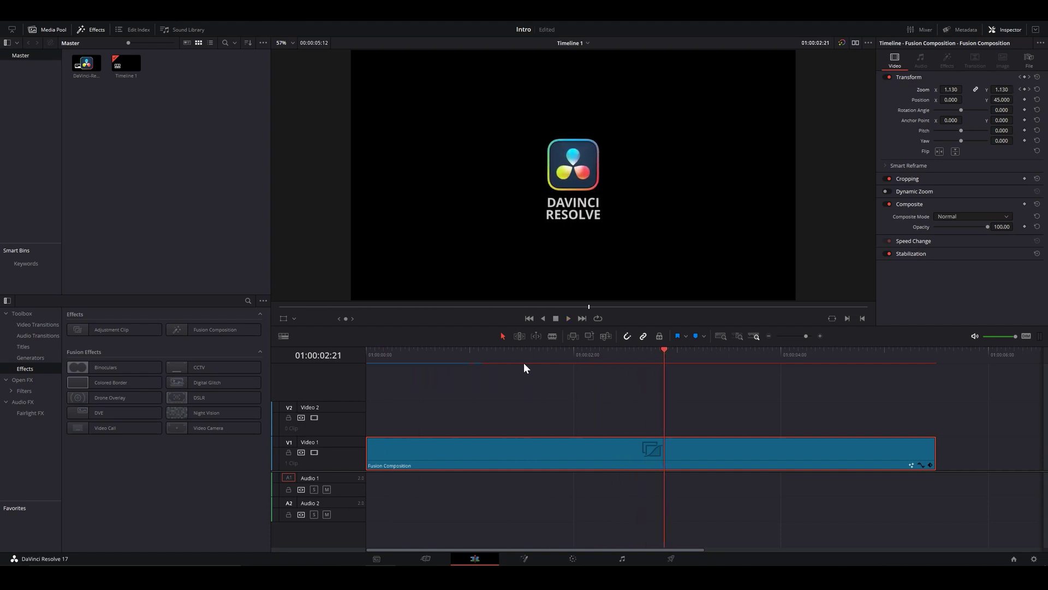
{"action": "left_click_drag", "start_coordinate": [457, 358], "coordinate": [681, 355]}
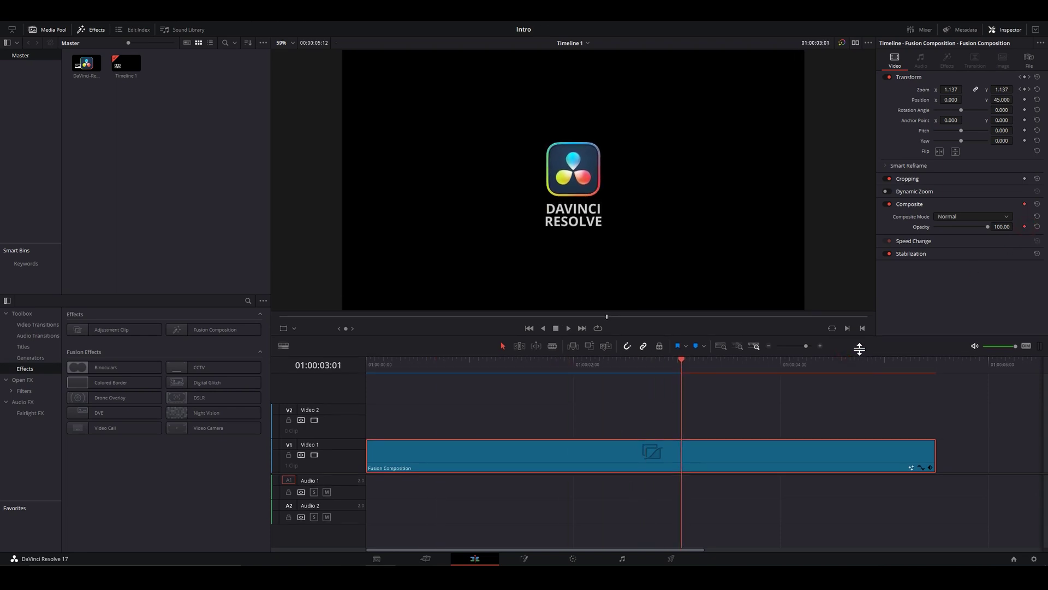
{"action": "left_click_drag", "start_coordinate": [854, 355], "coordinate": [883, 350]}
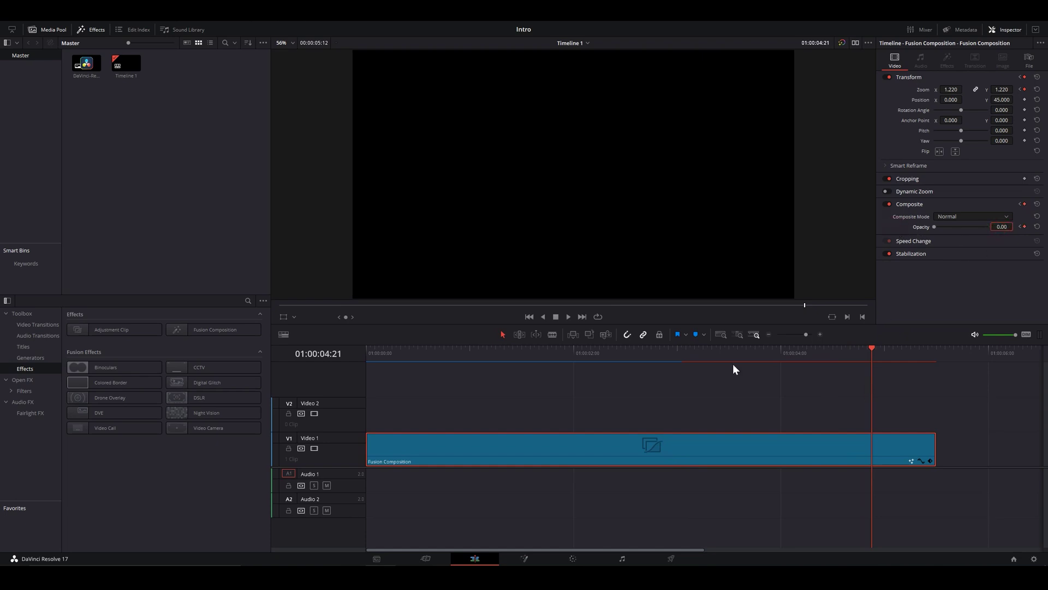
{"action": "key", "text": "Home"}
{"action": "key", "text": "space"}
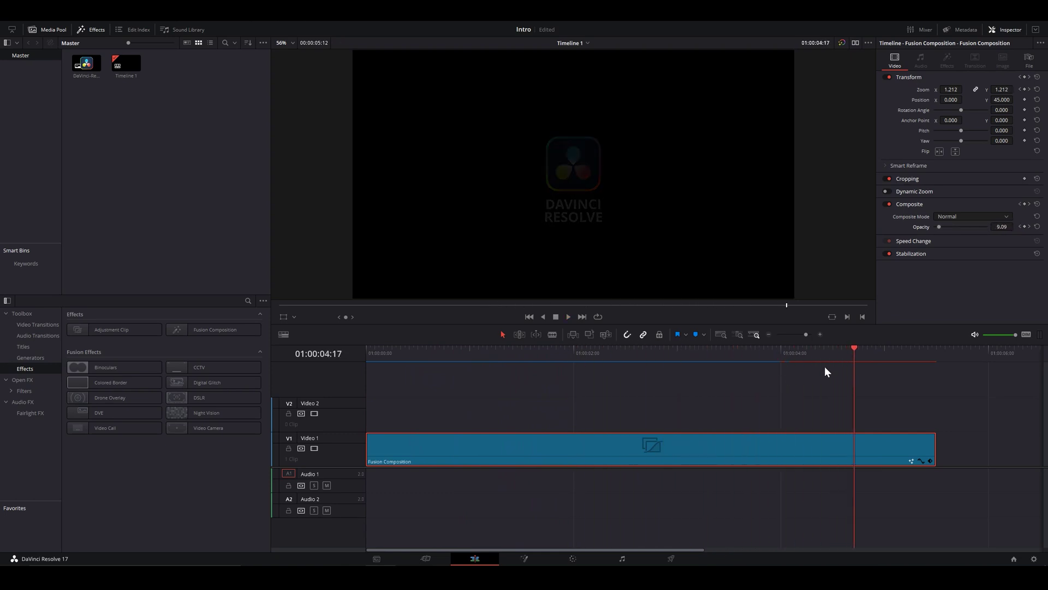
Place the Subtle Smash sound effect on Audio 1, trim it, and play the intro.
{"action": "left_click_drag", "start_coordinate": [869, 351], "coordinate": [442, 380]}
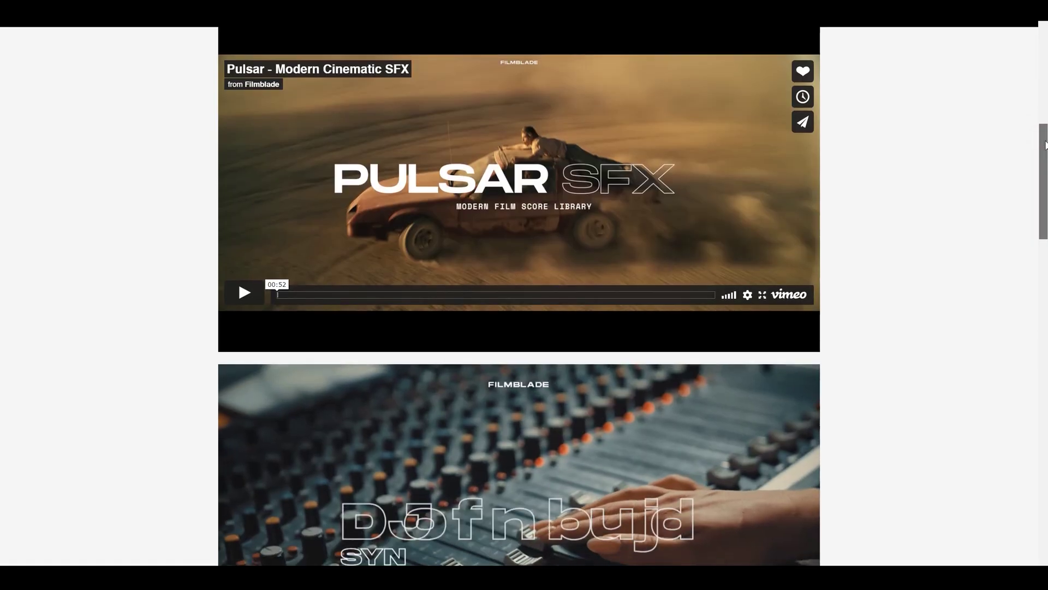
{"action": "left_click_drag", "start_coordinate": [1046, 145], "coordinate": [1045, 305]}
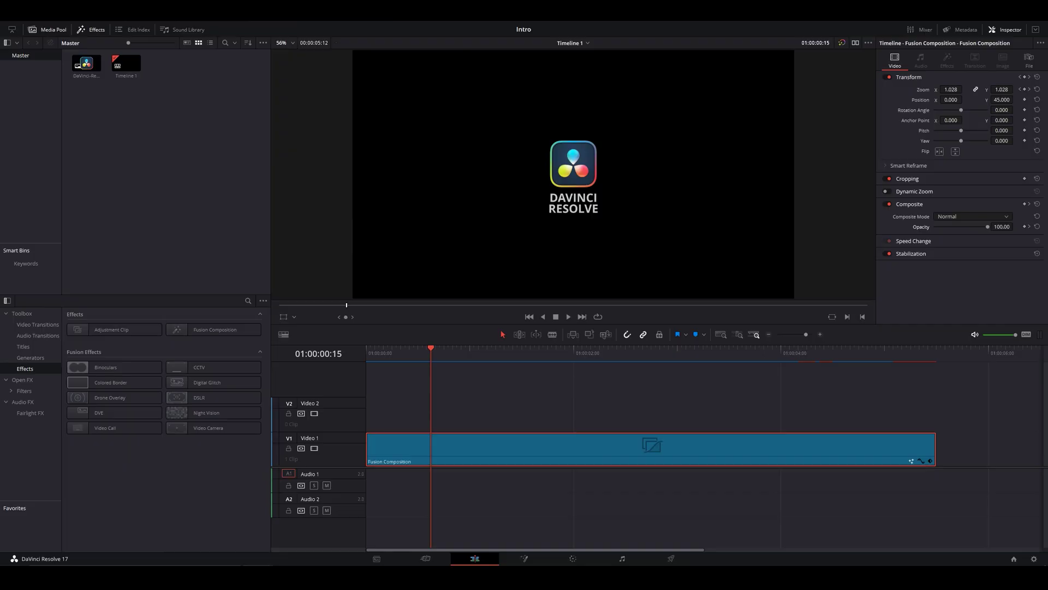
{"action": "left_click_drag", "start_coordinate": [710, 459], "coordinate": [361, 519]}
{"action": "left_click", "coordinate": [418, 353]}
{"action": "key", "text": "ctrl+z"}
{"action": "key", "text": "Home"}
{"action": "key", "text": "space"}
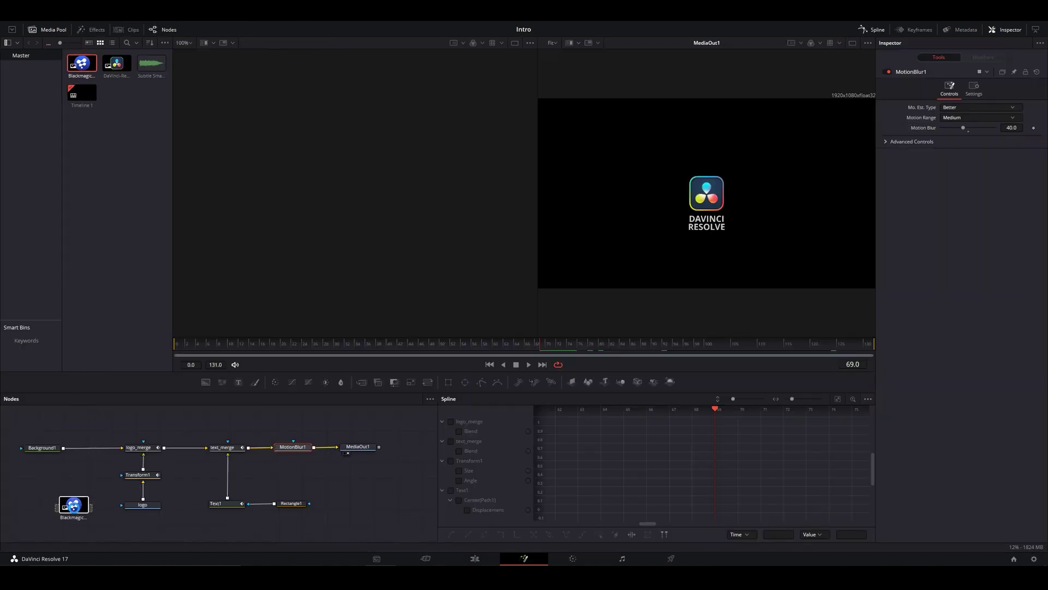
Connect the Fusion logo image into Transform1 in place of the old logo.
{"action": "left_click_drag", "start_coordinate": [74, 505], "coordinate": [74, 506]}
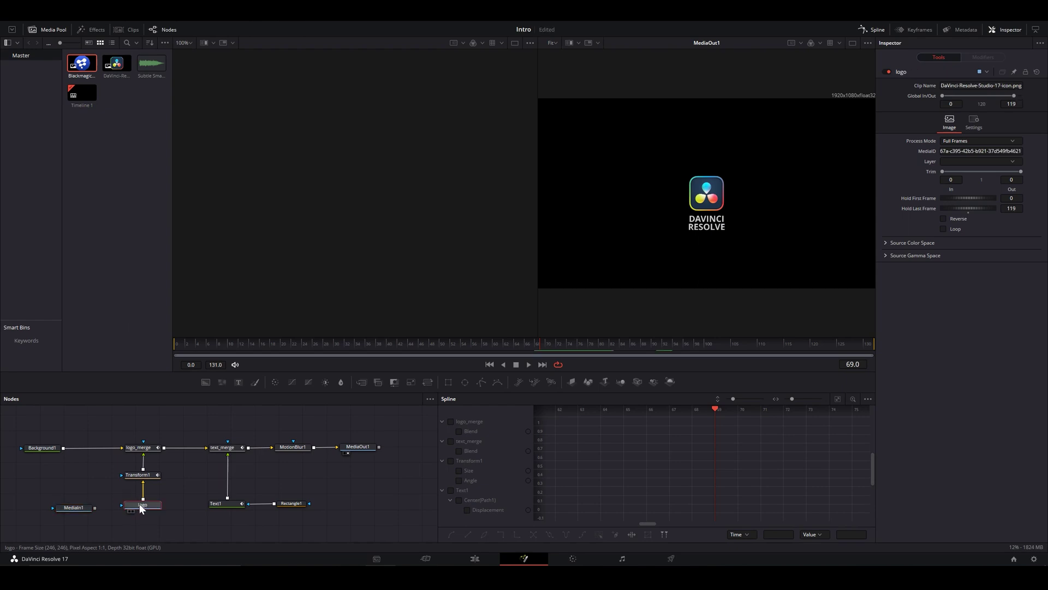
{"action": "left_click_drag", "start_coordinate": [139, 504], "coordinate": [139, 510]}
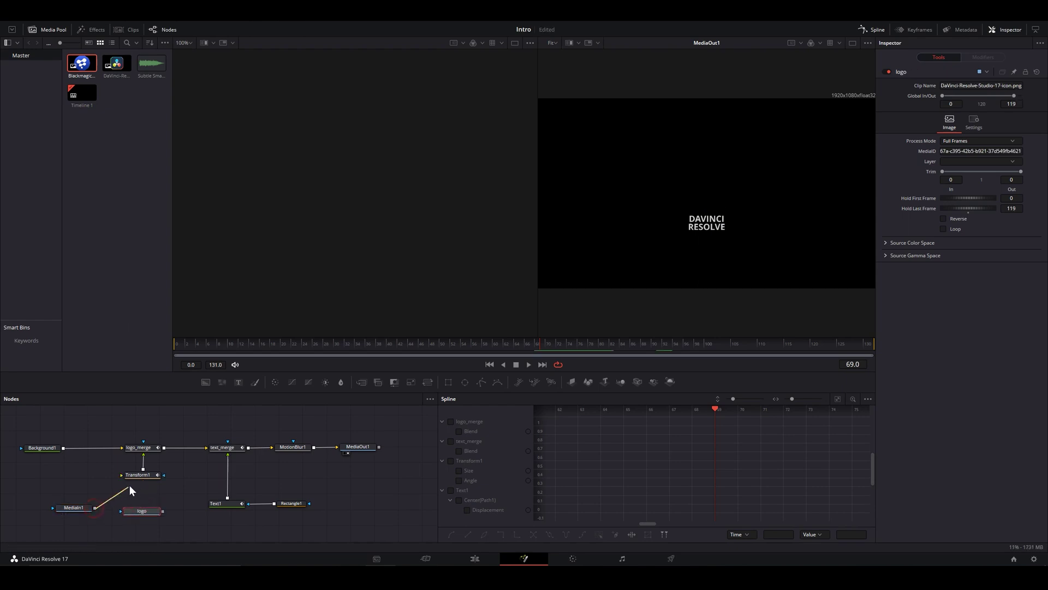
{"action": "left_click_drag", "start_coordinate": [140, 476], "coordinate": [140, 476]}
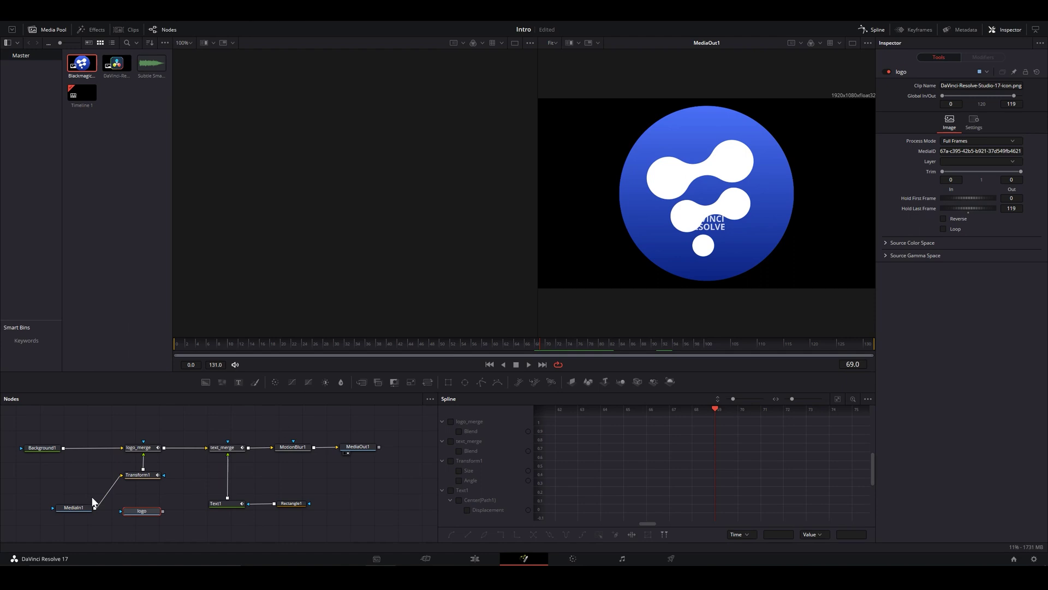
Add a Transform2 node after the Fusion logo image and scale it down to 0.22.
{"action": "left_click", "coordinate": [64, 513]}
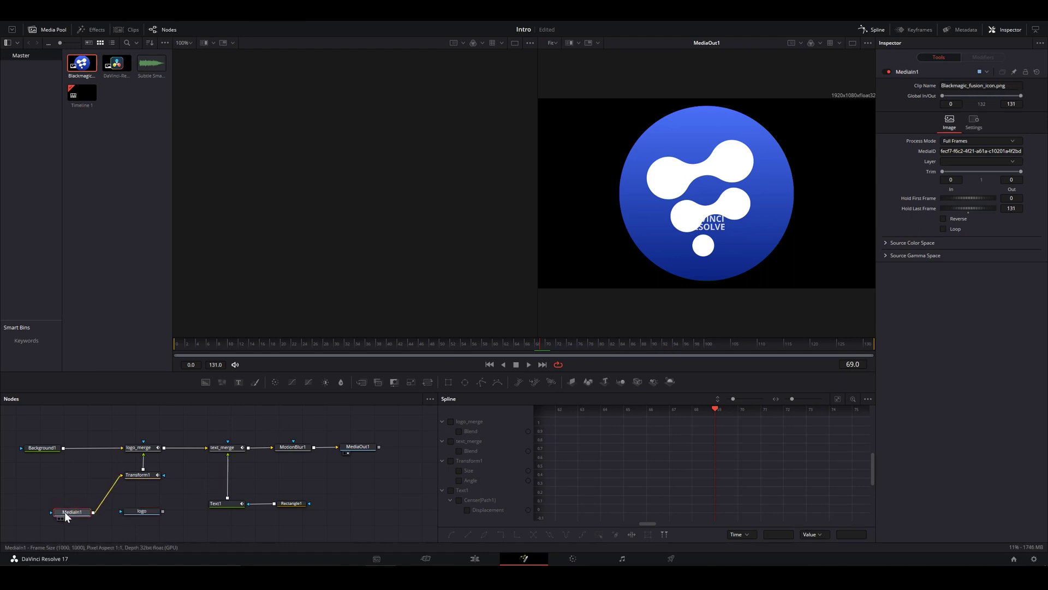
{"action": "key", "text": "shift+space"}
{"action": "type", "text": "transform"}
{"action": "key", "text": "Return"}
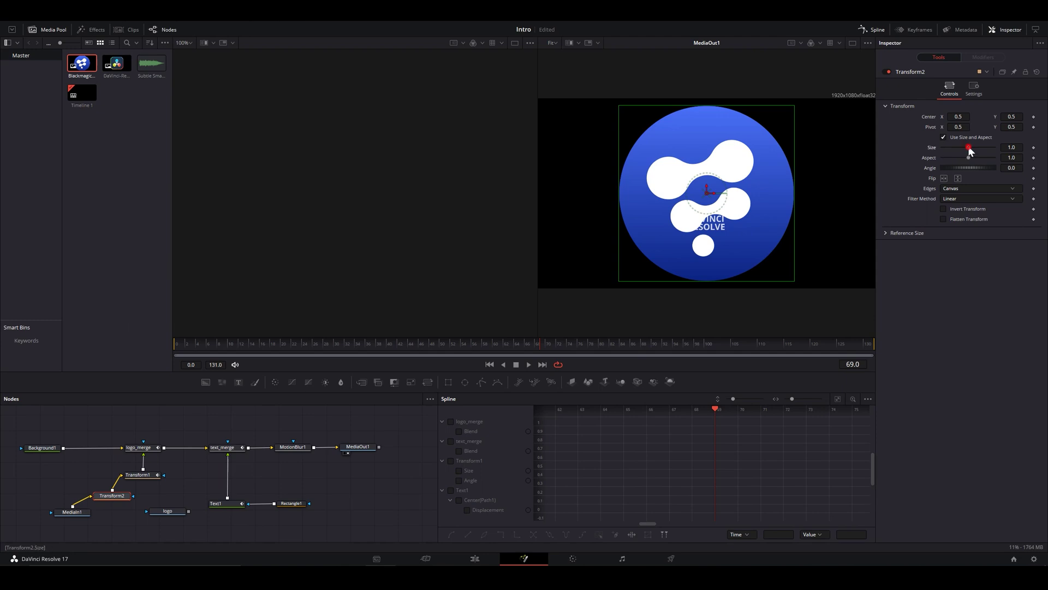
{"action": "left_click_drag", "start_coordinate": [968, 147], "coordinate": [948, 149]}
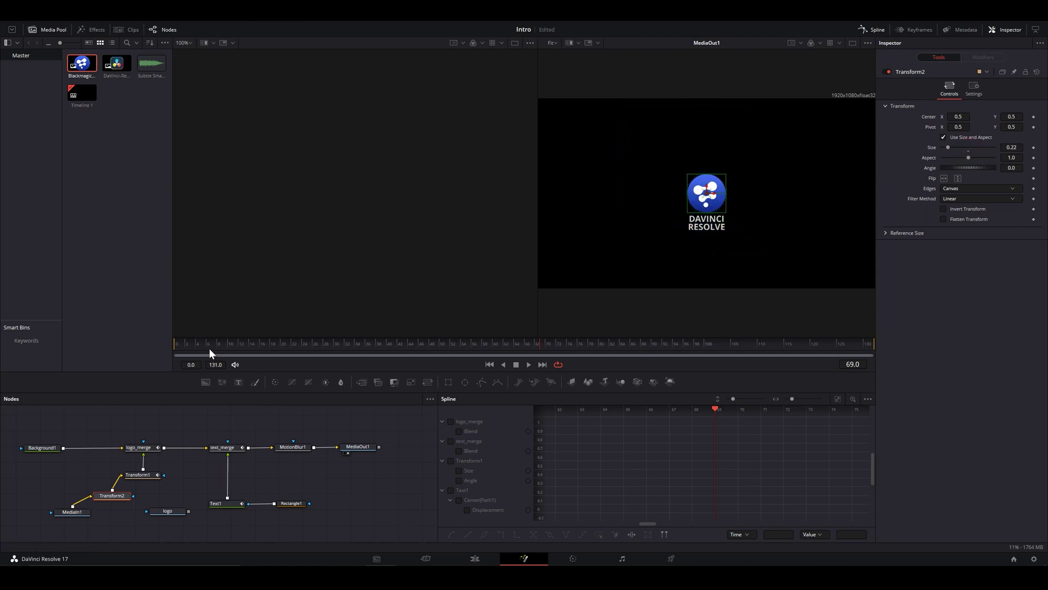
Check the logo around frame 12, inspect Transform1, and select the text node.
{"action": "left_click_drag", "start_coordinate": [208, 348], "coordinate": [192, 342]}
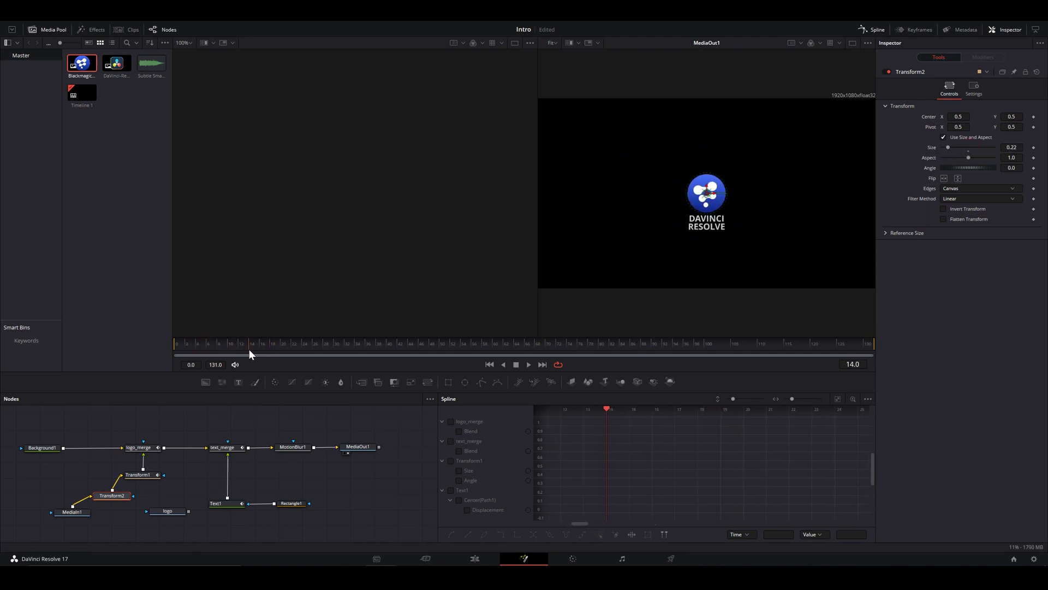
{"action": "mouse_move", "coordinate": [224, 353]}
{"action": "left_mouse_down"}
{"action": "mouse_move", "coordinate": [241, 356]}
{"action": "mouse_move", "coordinate": [205, 356]}
{"action": "mouse_move", "coordinate": [240, 352]}
{"action": "left_mouse_up"}
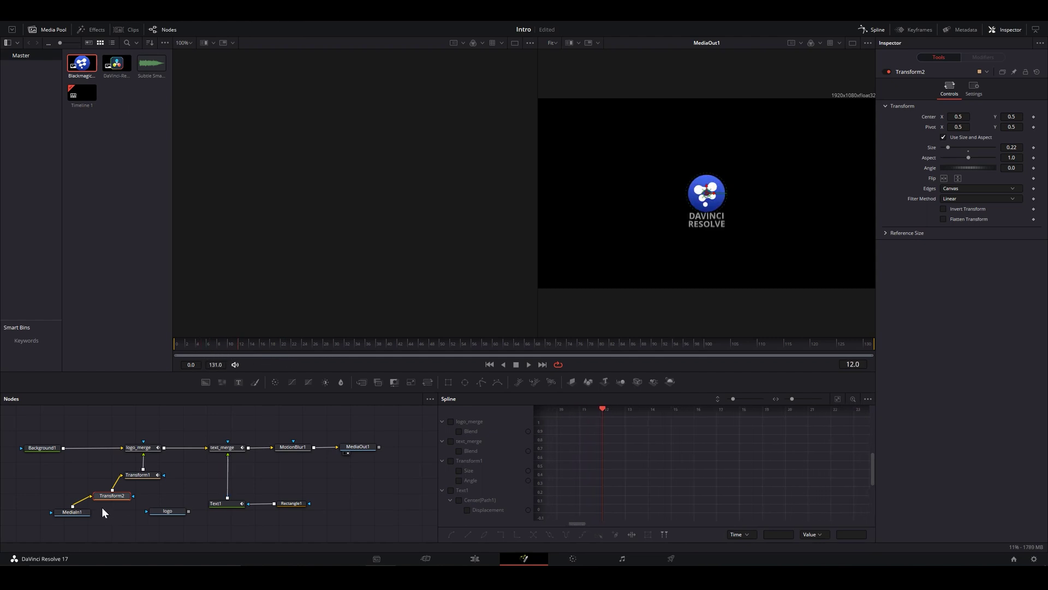
{"action": "left_click", "coordinate": [77, 513]}
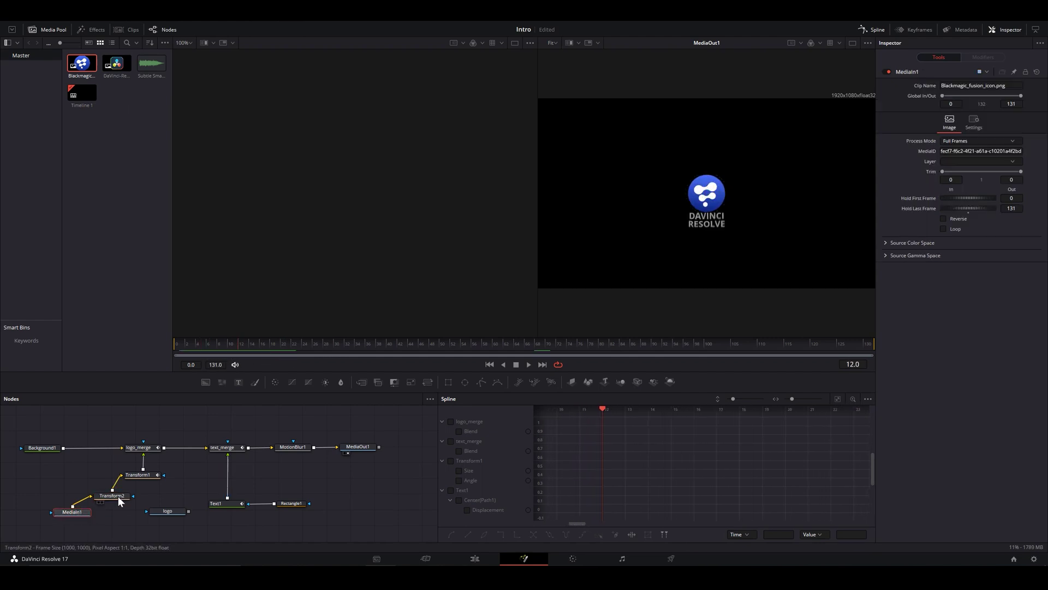
{"action": "left_click", "coordinate": [141, 475]}
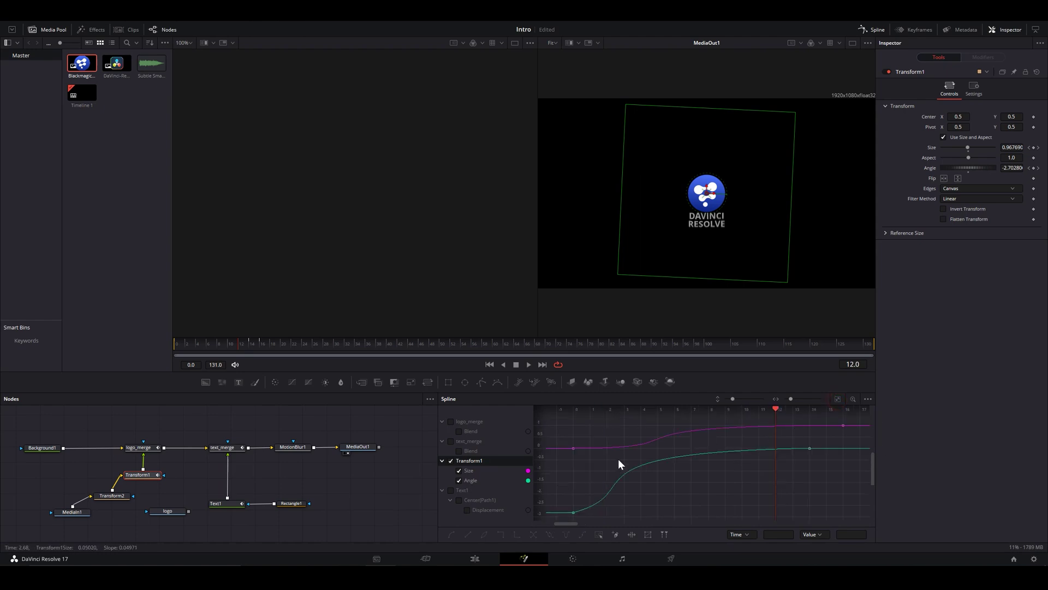
{"action": "left_click", "coordinate": [224, 503]}
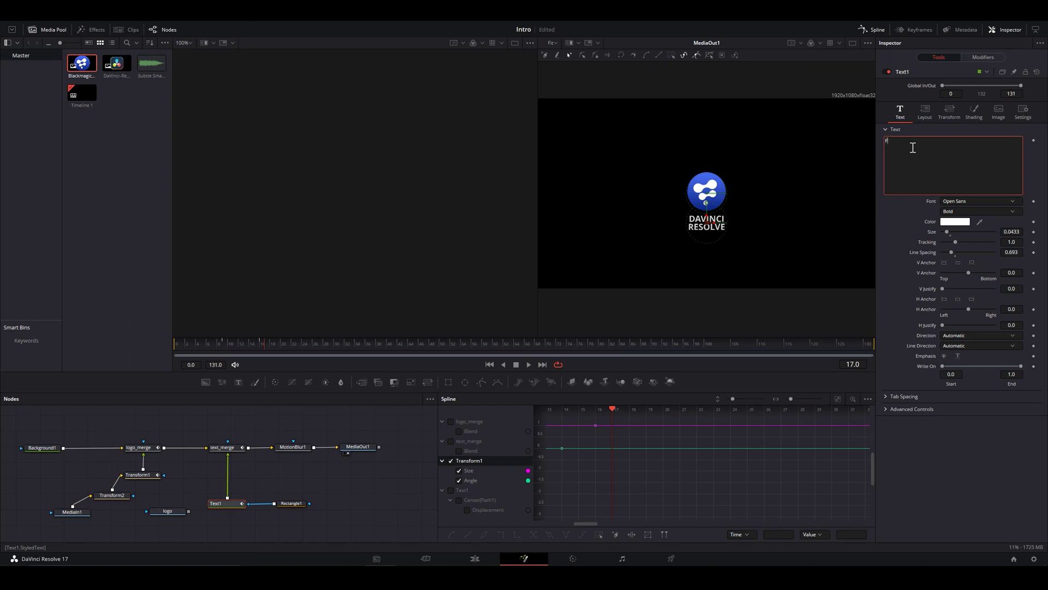
Switch to the Edit page and play the finished FUSION intro.
{"action": "left_click", "coordinate": [476, 558]}
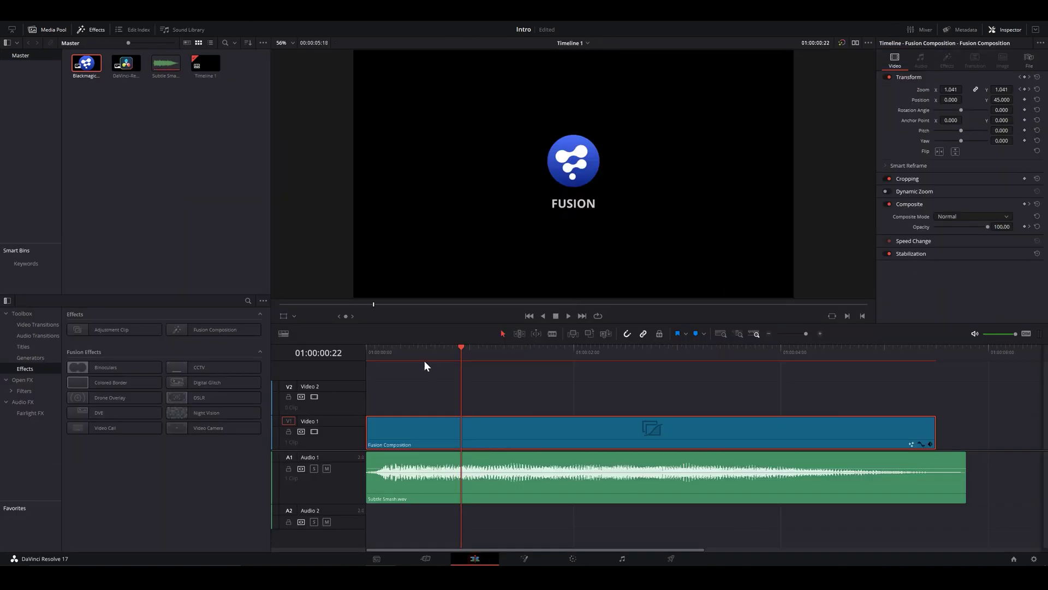
{"action": "key", "text": "space"}
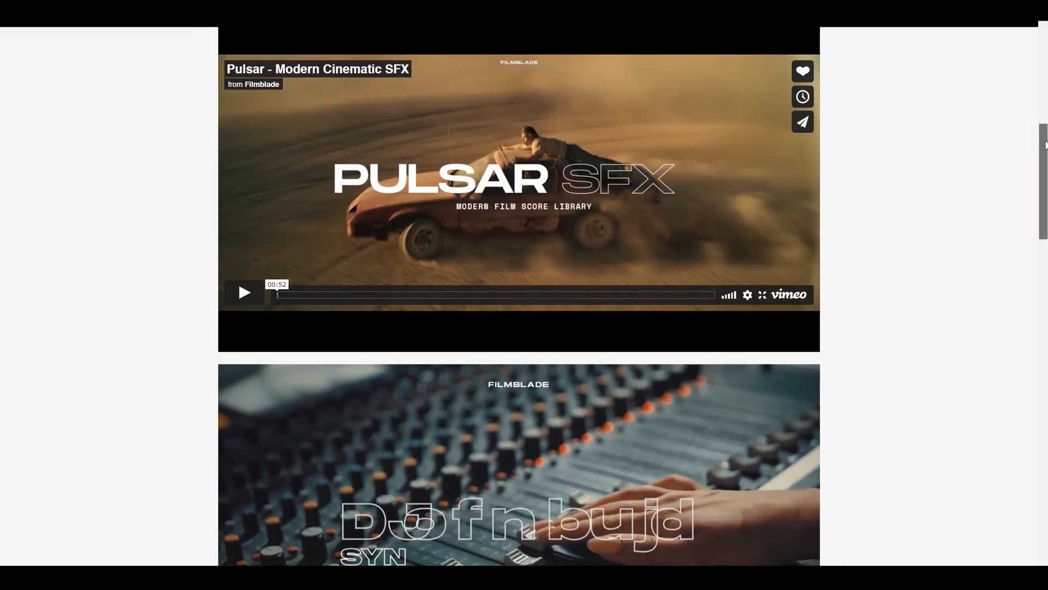
Scroll down the Filmblade page to the 8MM, 16MM, Principle LUTS and Pulsar SFX downloads.
{"action": "scroll", "coordinate": [1044, 145], "scroll_direction": "down", "scroll_amount": 6}
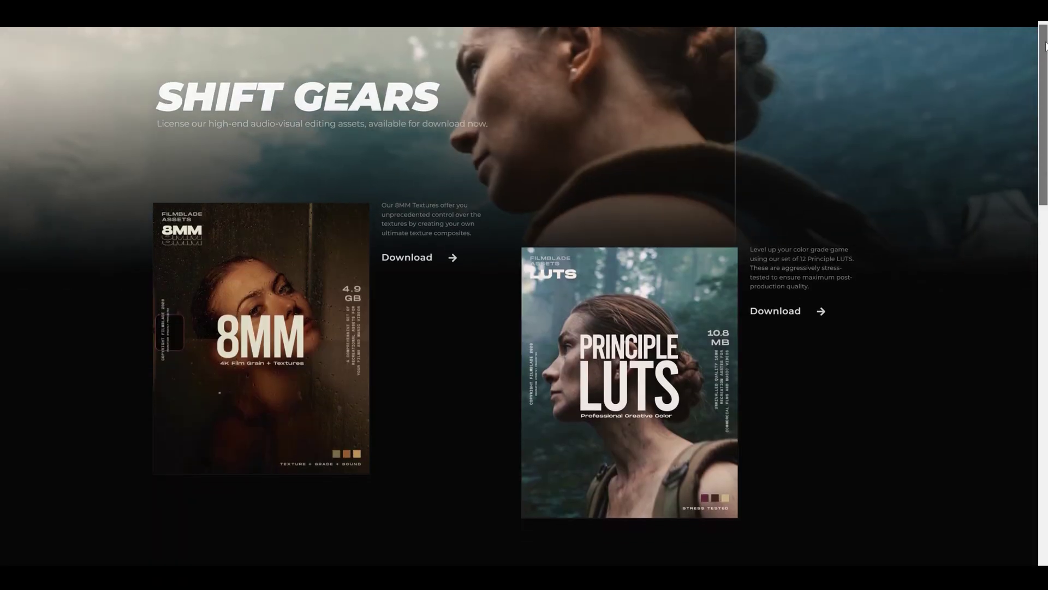
{"action": "scroll", "coordinate": [524, 295], "scroll_direction": "down", "scroll_amount": 5}
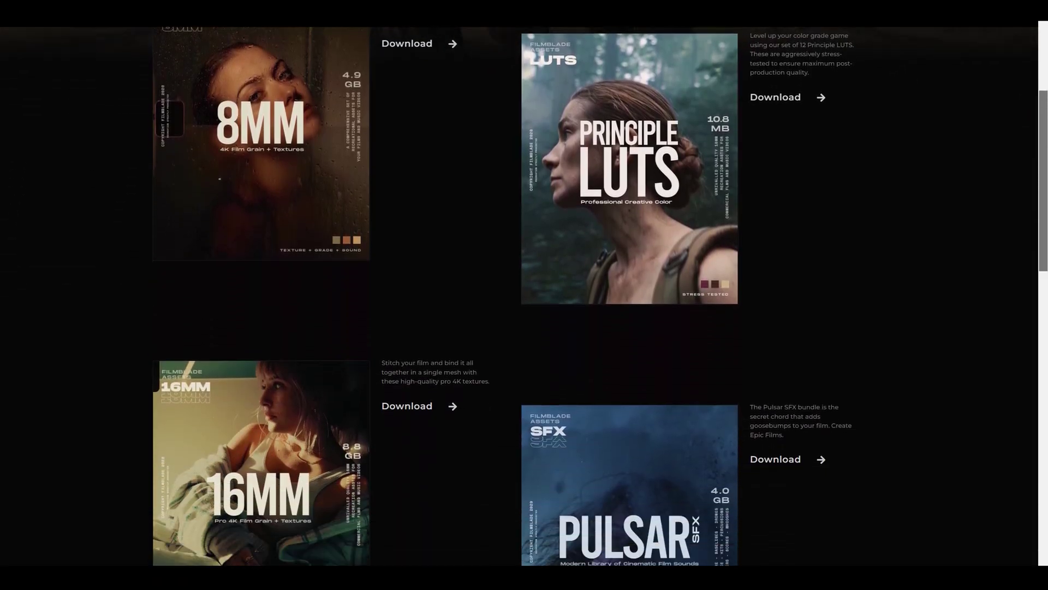